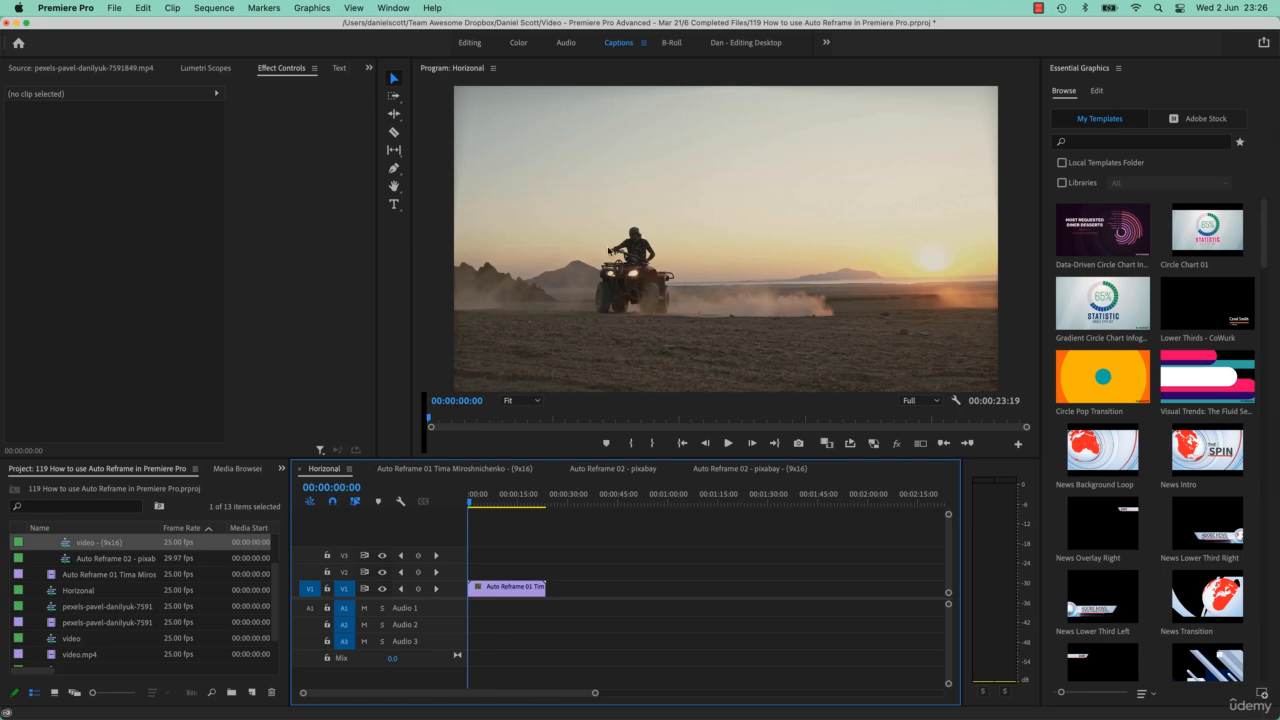
Play through the horizontal and 9x16 auto-reframed sequences of both example clips to compare them
click(424, 471)
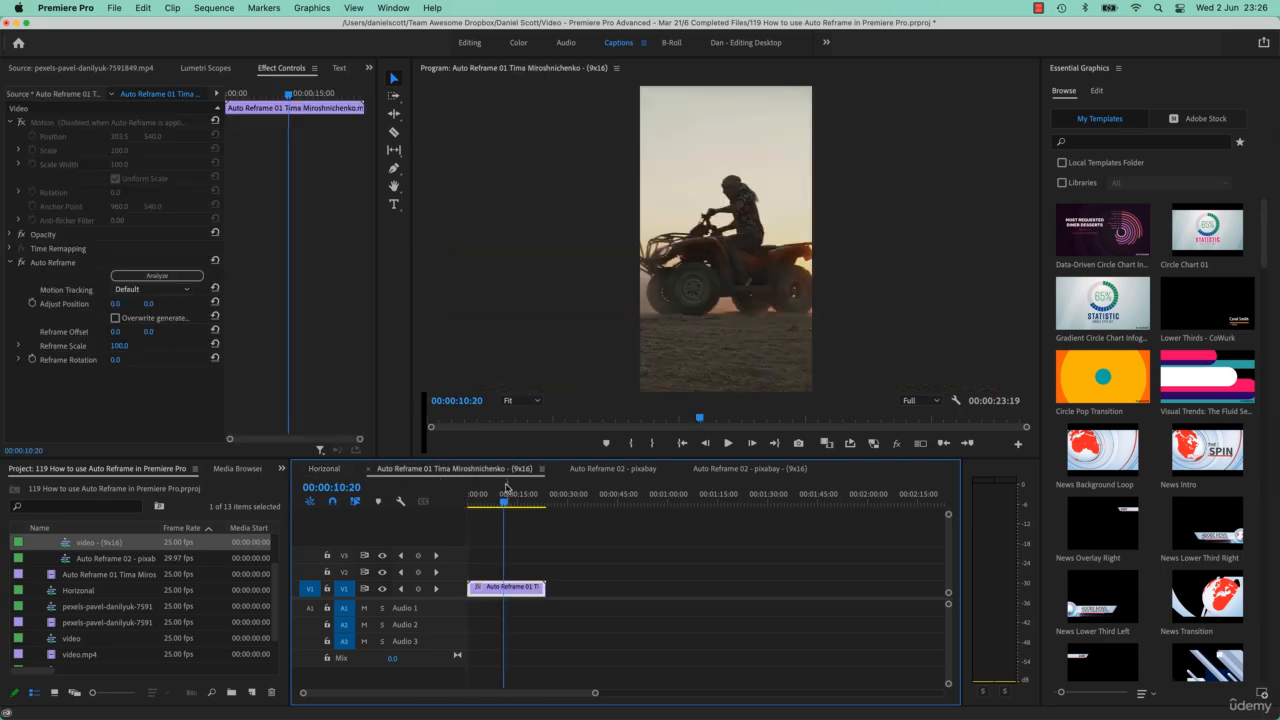
click(330, 469)
drag(480, 500, 529, 511)
click(418, 471)
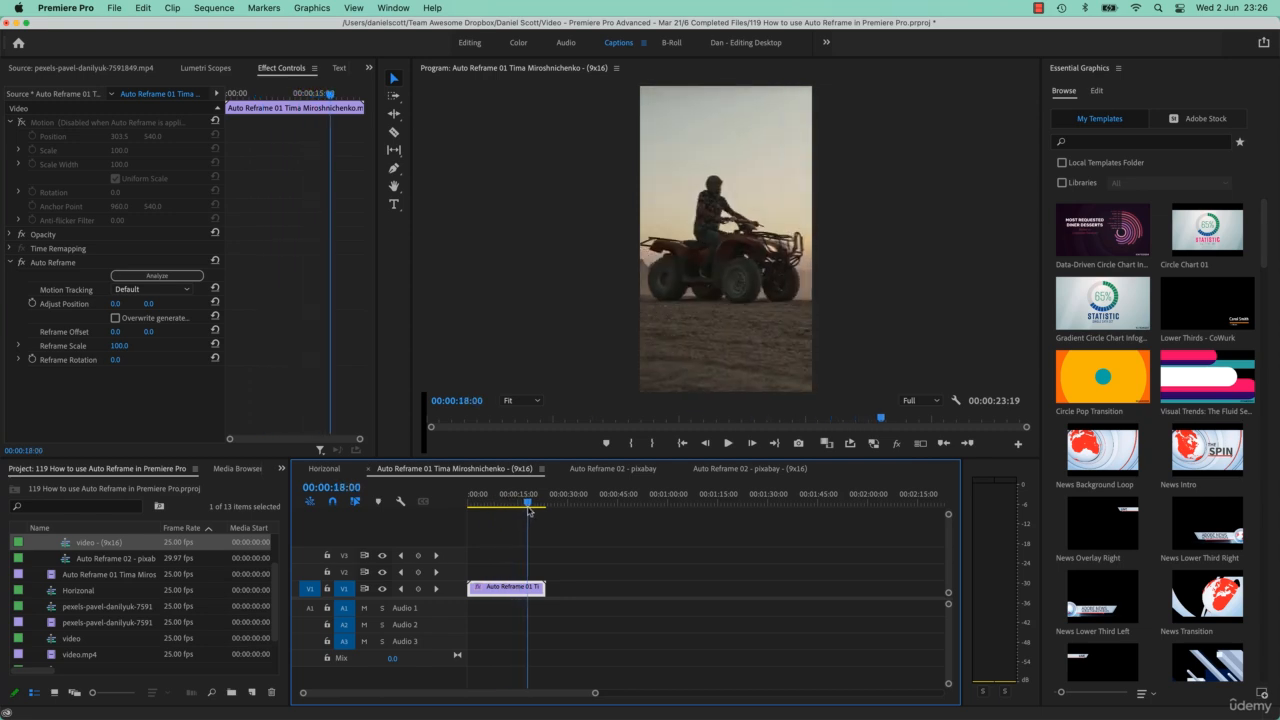
click(633, 470)
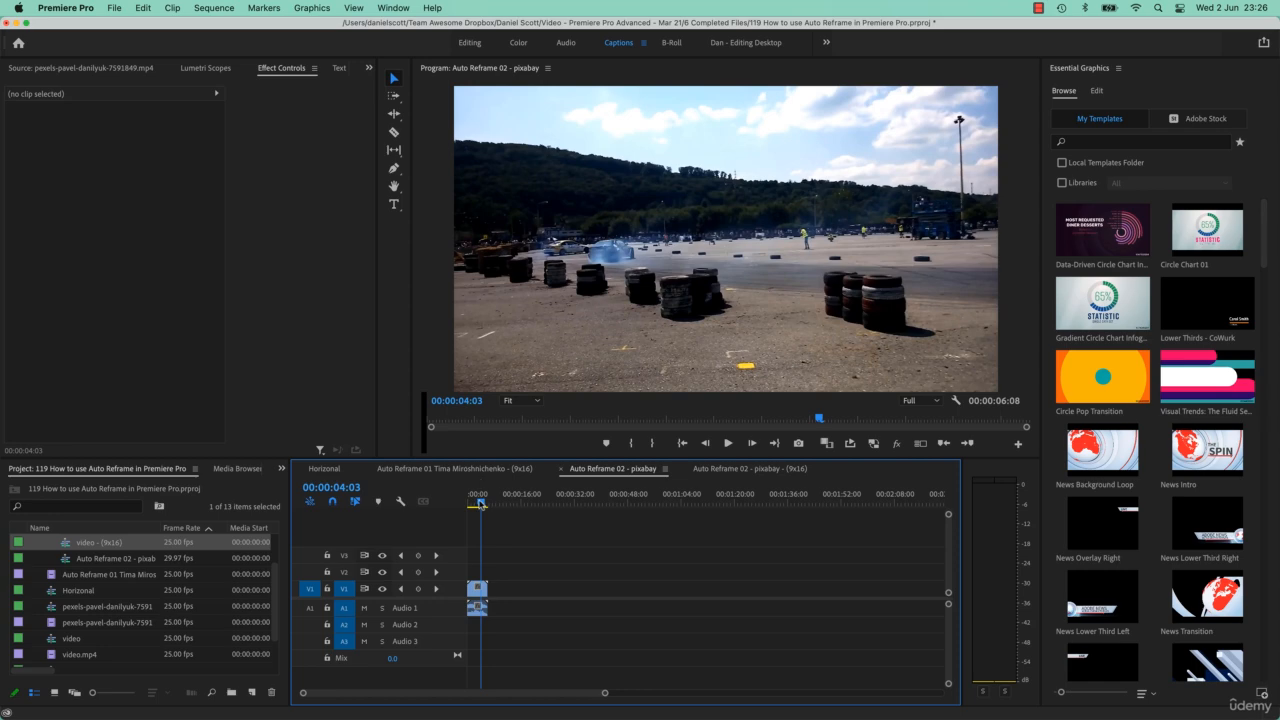
drag(481, 503, 467, 503)
key(space)
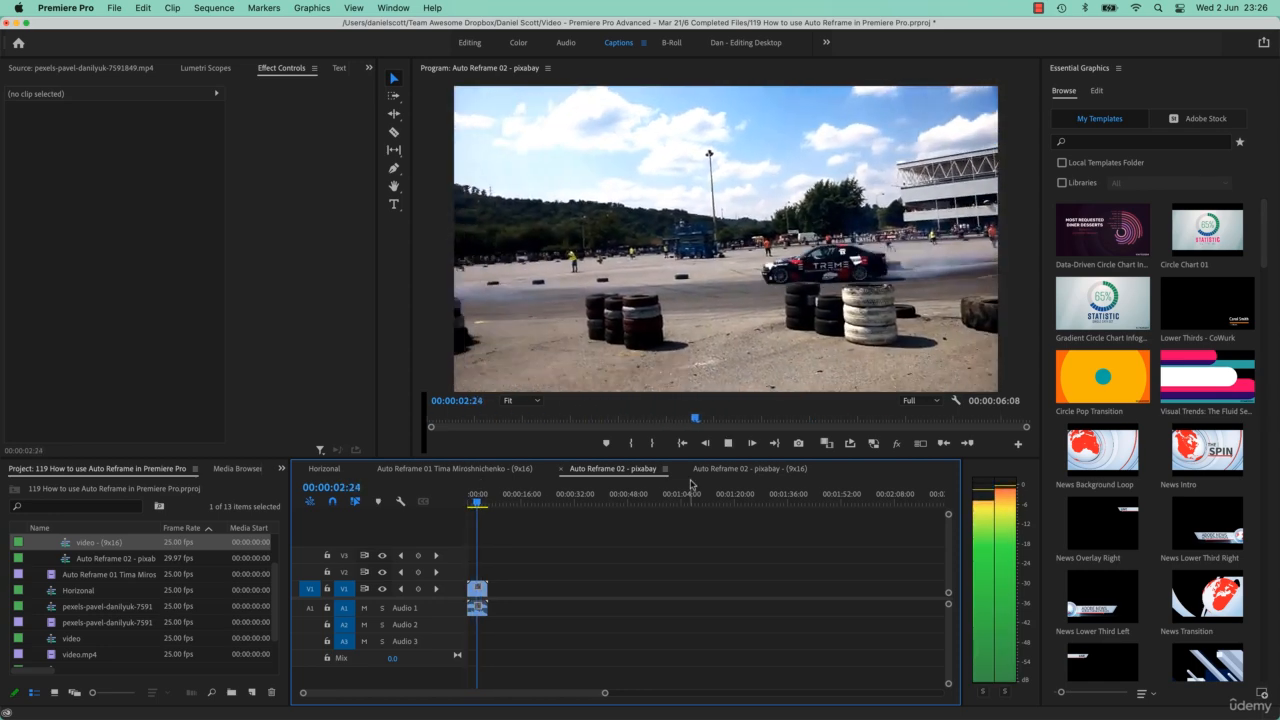
key(space)
click(728, 472)
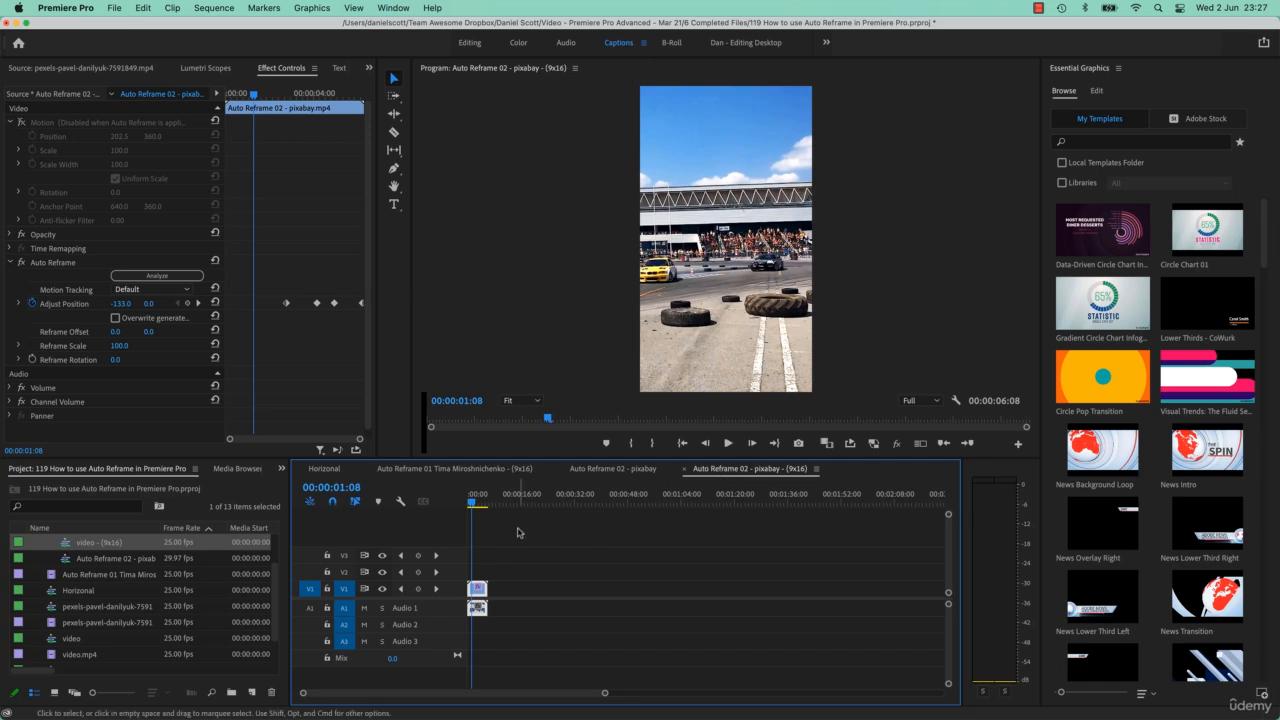
click(465, 512)
key(space)
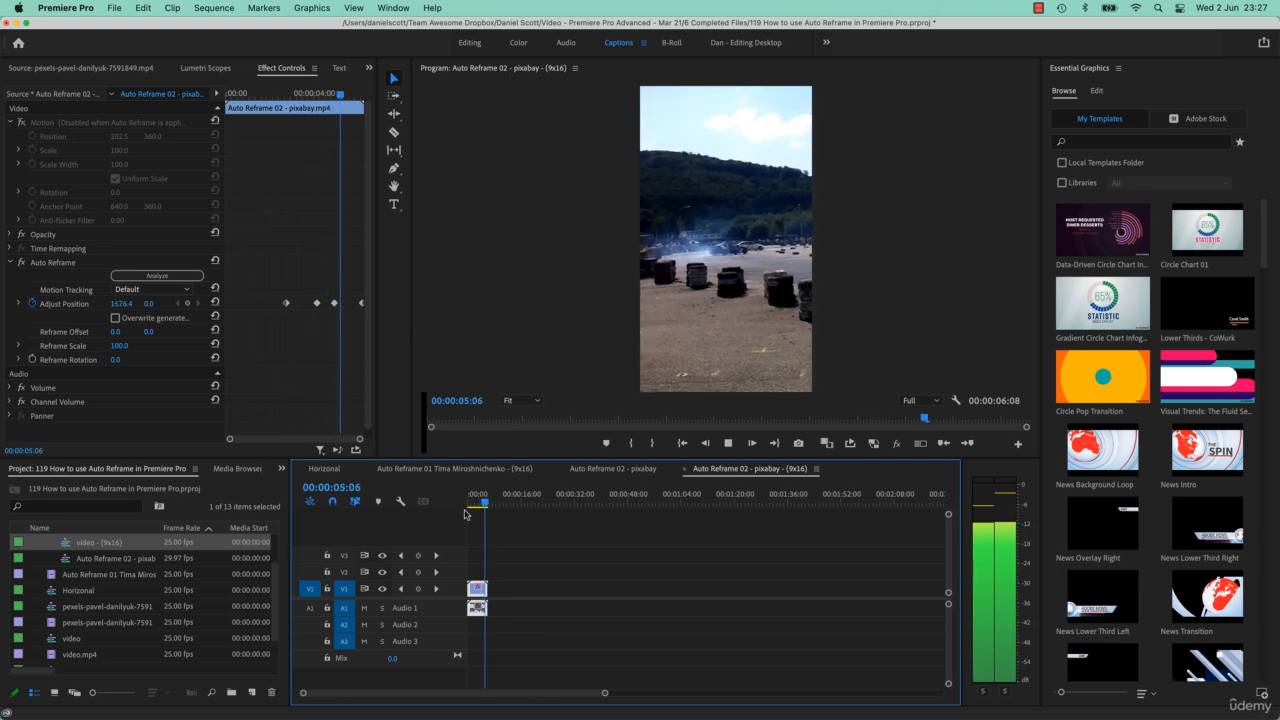
key(space)
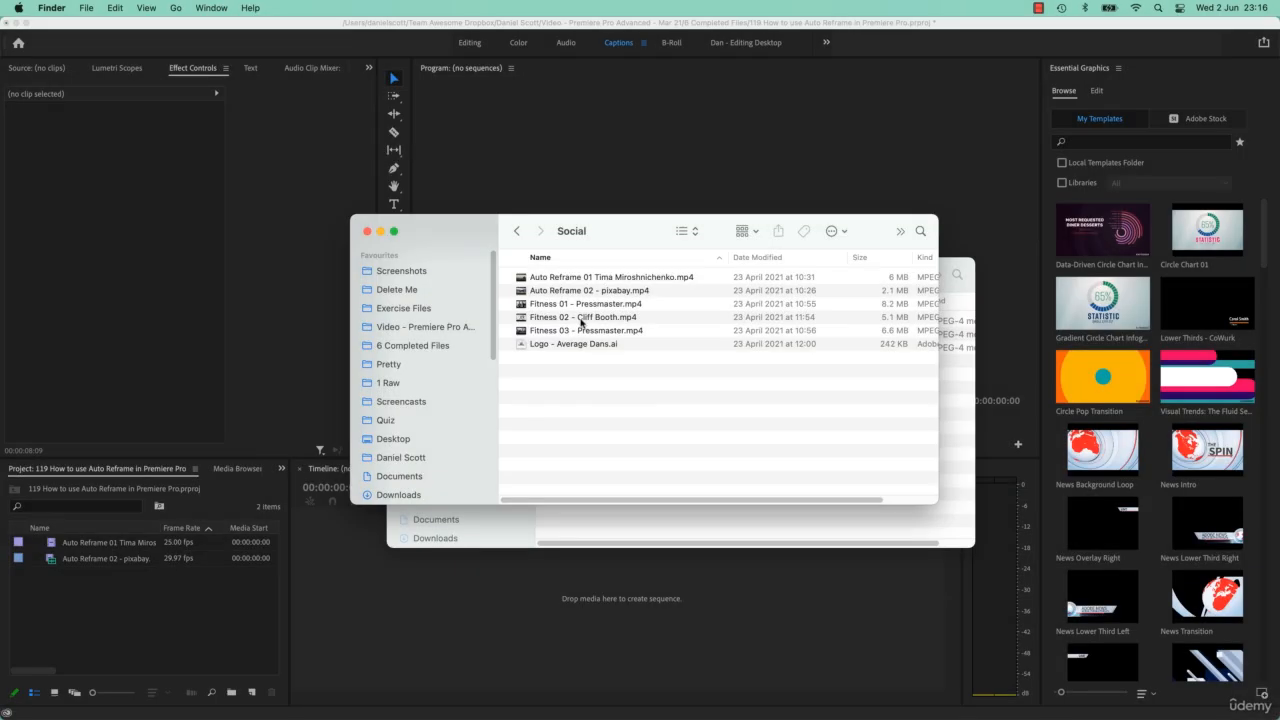
Select the Auto Reframe 01 and Auto Reframe 02 video files in the Social folder
super+click(568, 230)
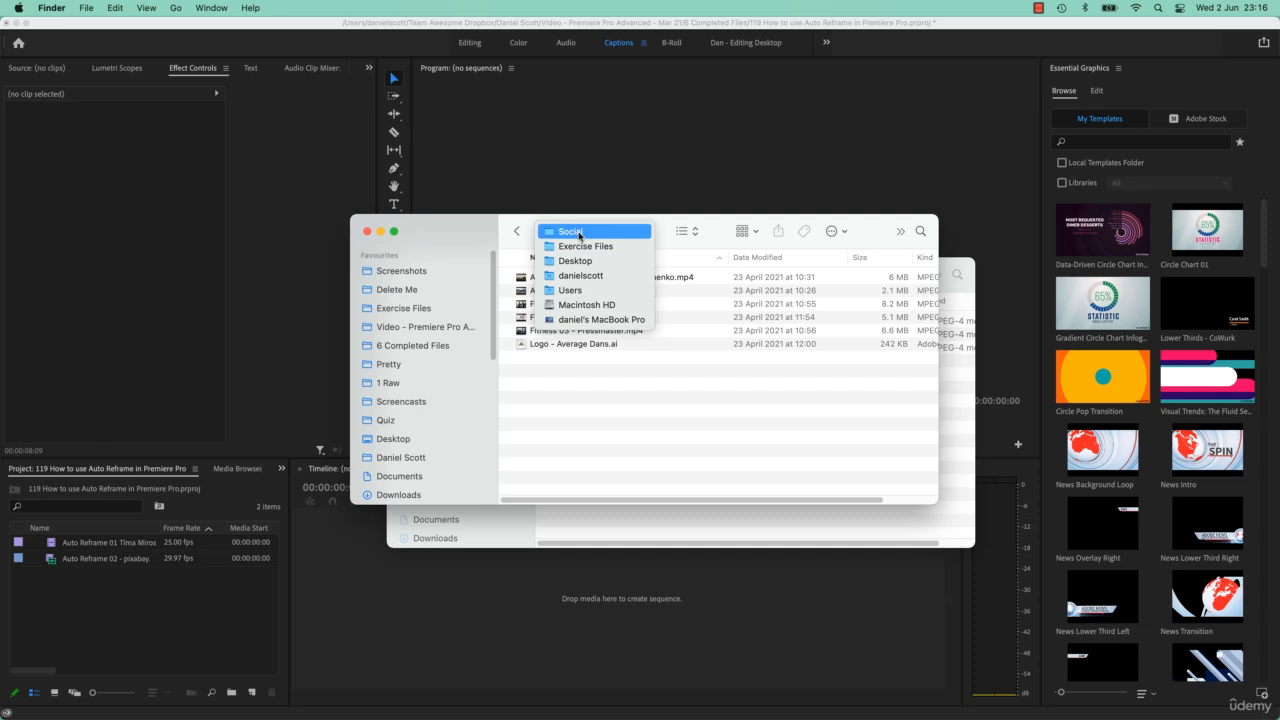
click(579, 233)
click(564, 281)
shift+click(565, 291)
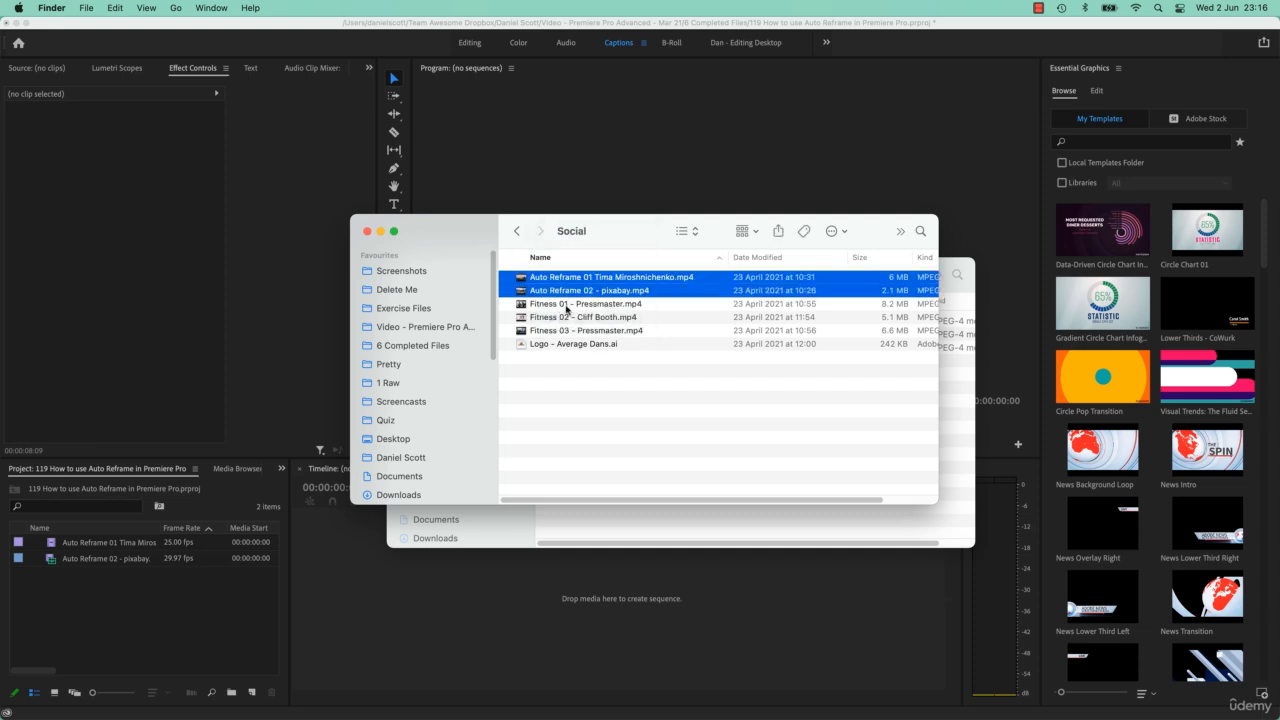
Create a new sequence from the Auto Reframe 01 Tima Miroshnichenko clip
click(211, 609)
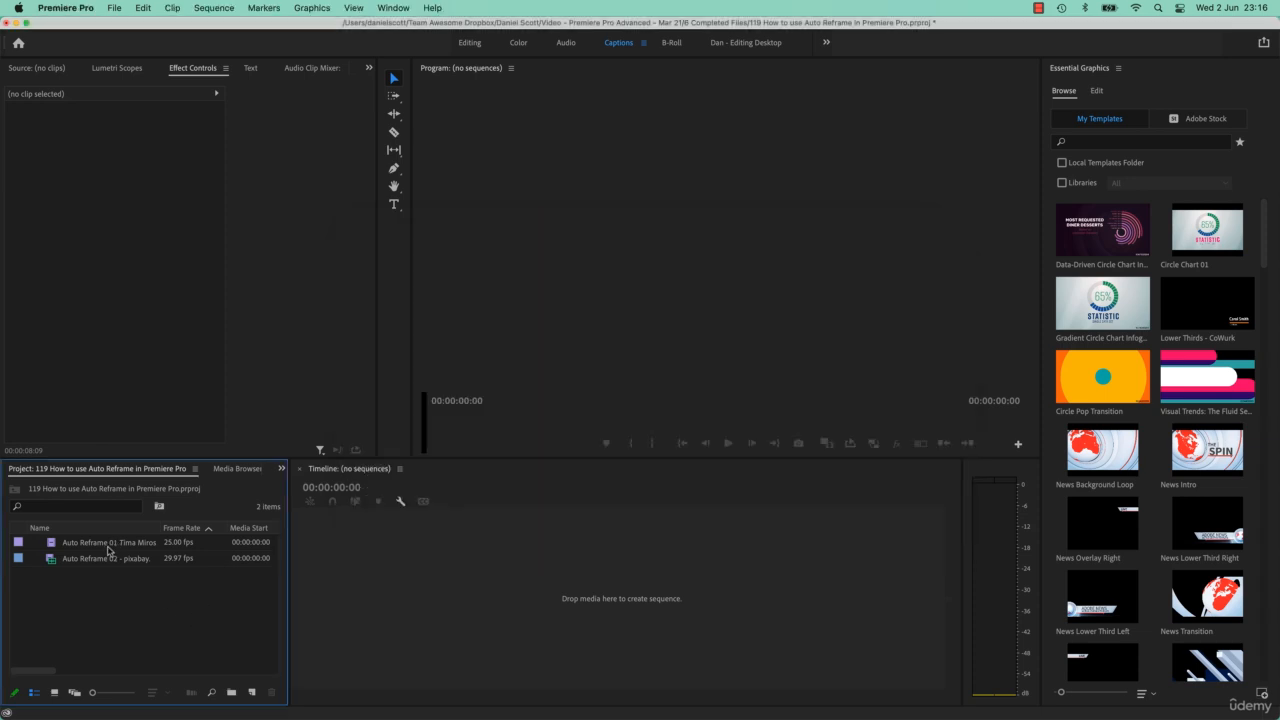
click(107, 545)
drag(58, 548, 255, 693)
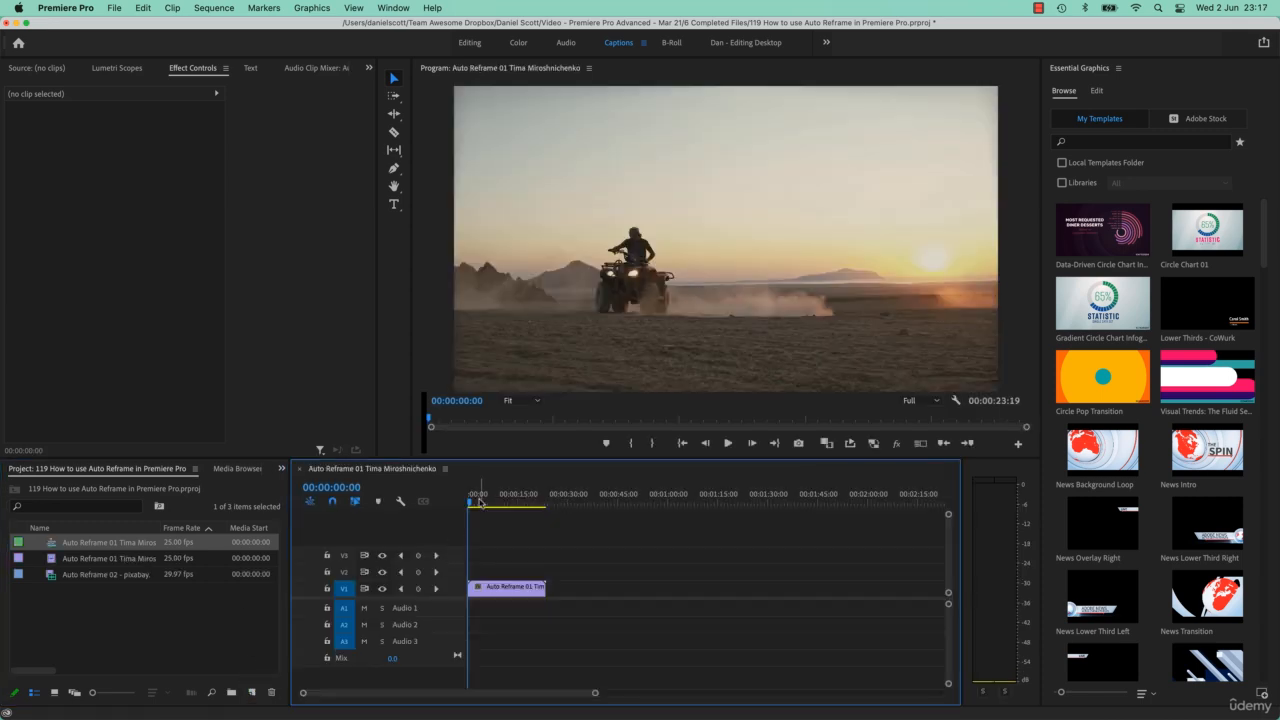
Scrub through the new sequence and select its clip to check the motion settings
click(481, 503)
drag(481, 503, 529, 510)
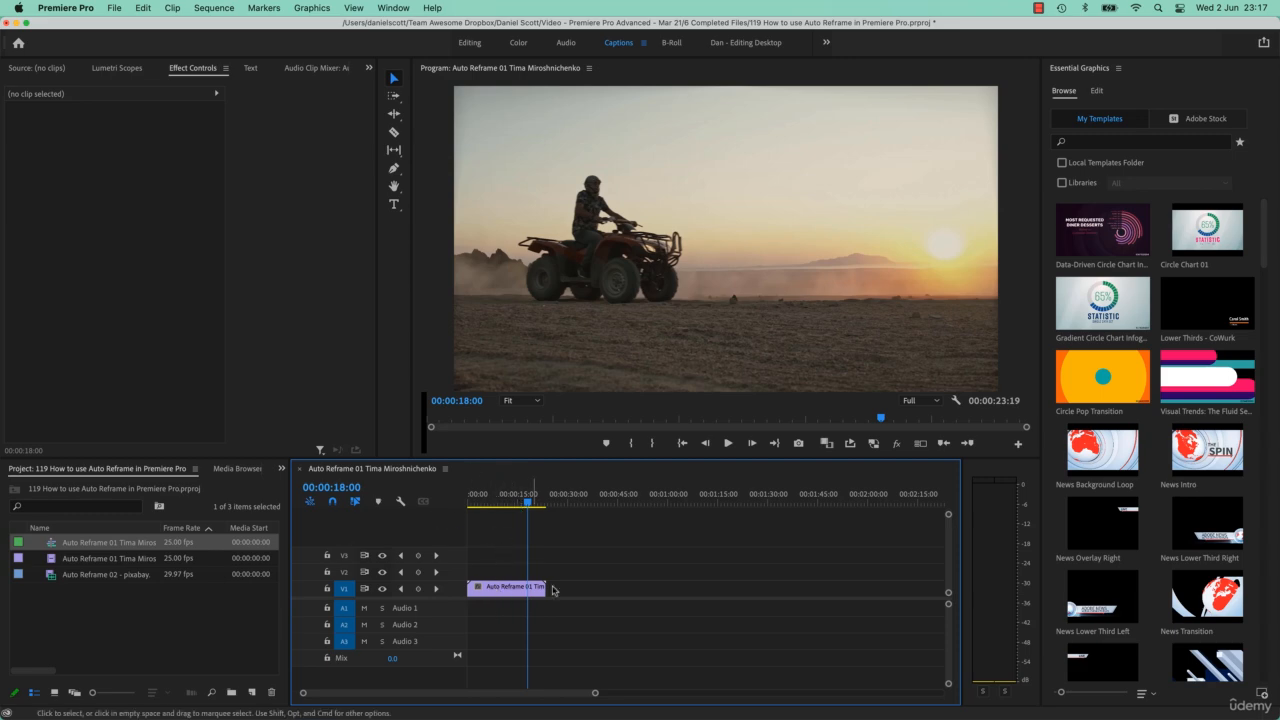
click(503, 590)
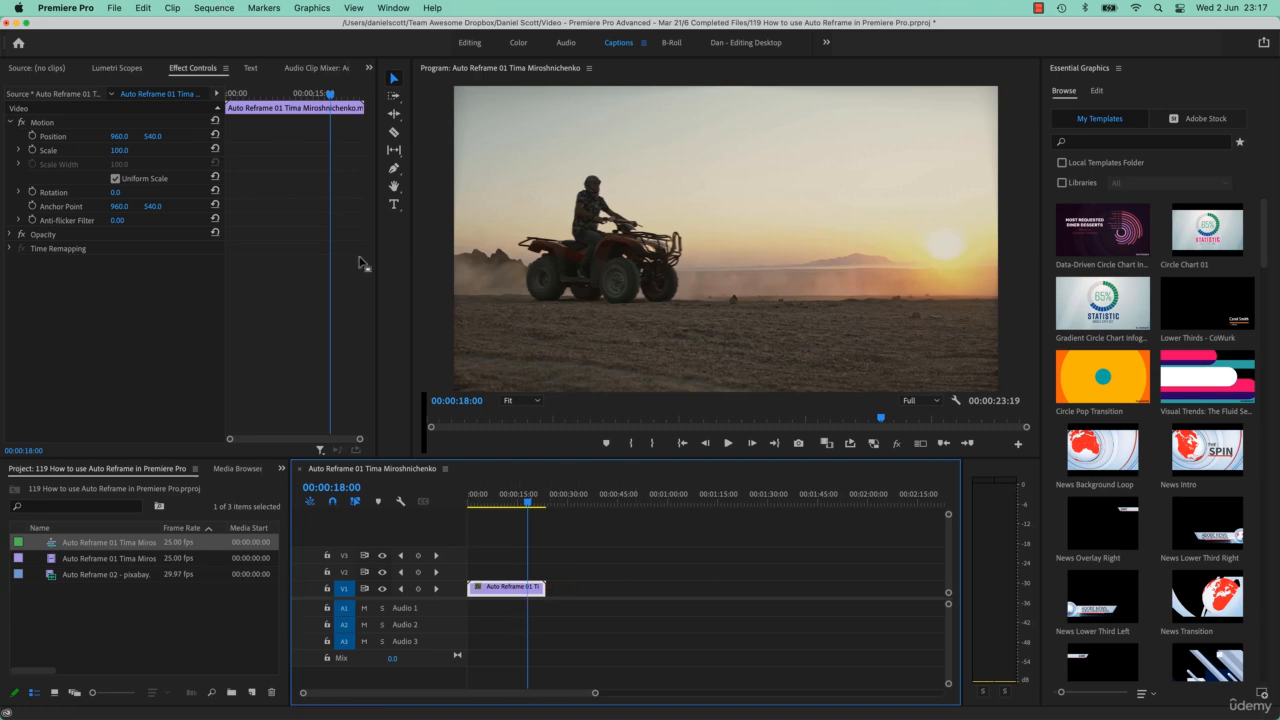
Create an Auto Reframe Sequence from the timeline with a Vertical 9:16 target aspect ratio and default motion tracking
click(214, 8)
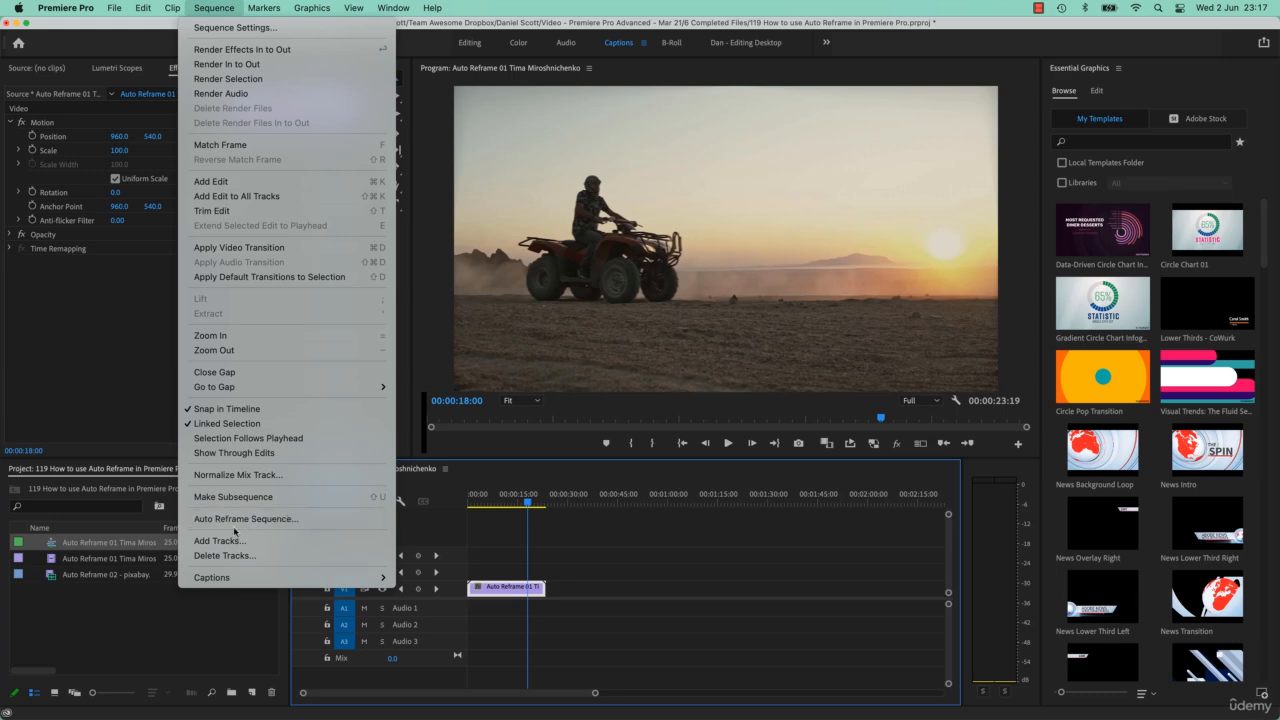
click(231, 612)
click(141, 602)
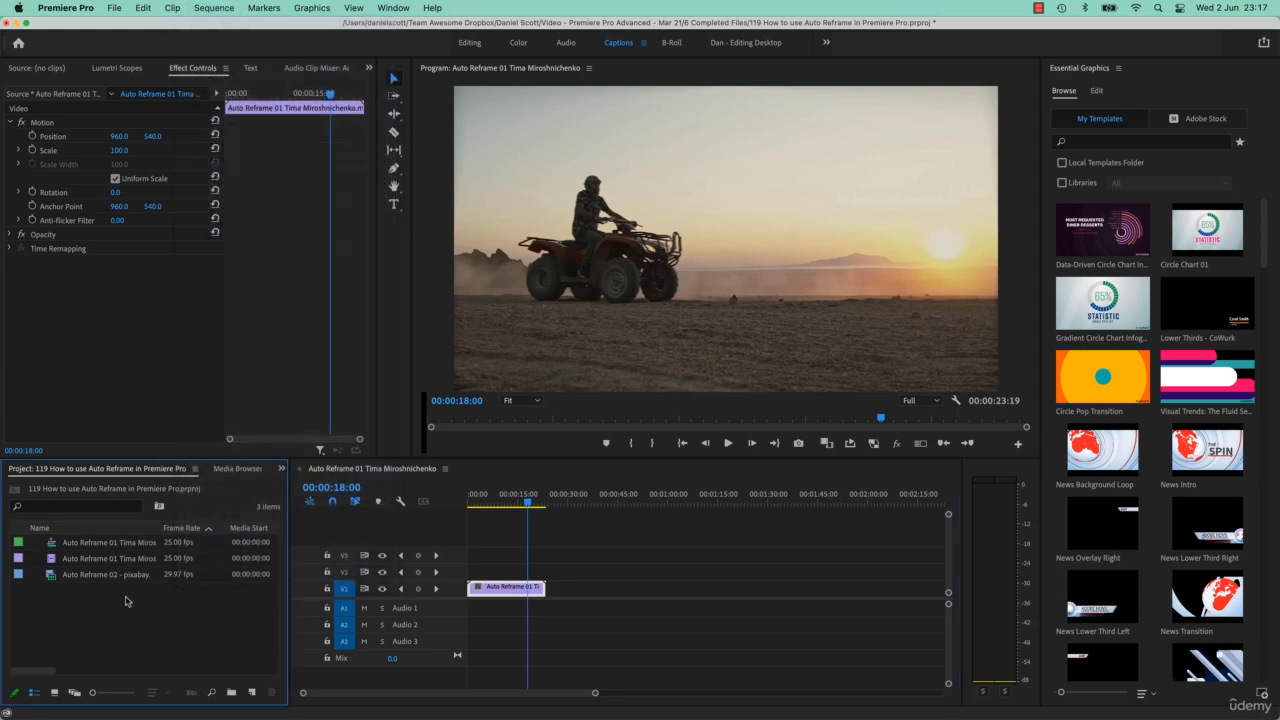
click(210, 9)
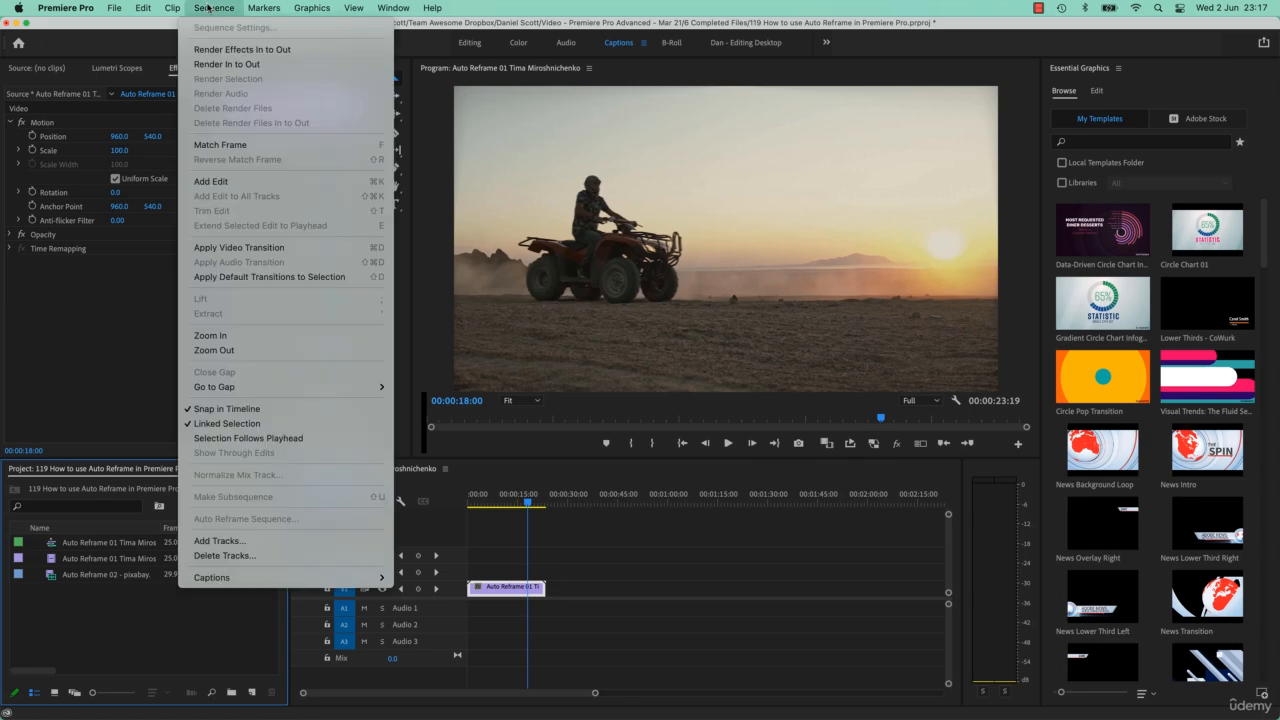
click(525, 517)
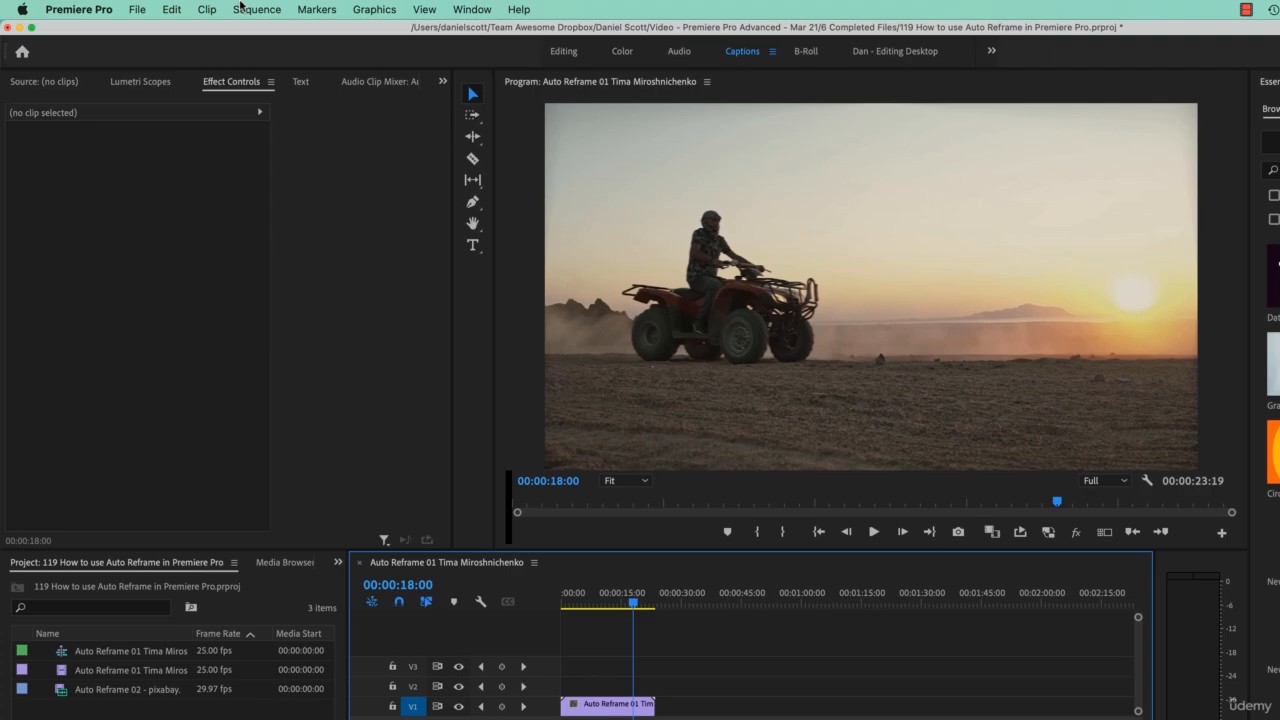
click(240, 9)
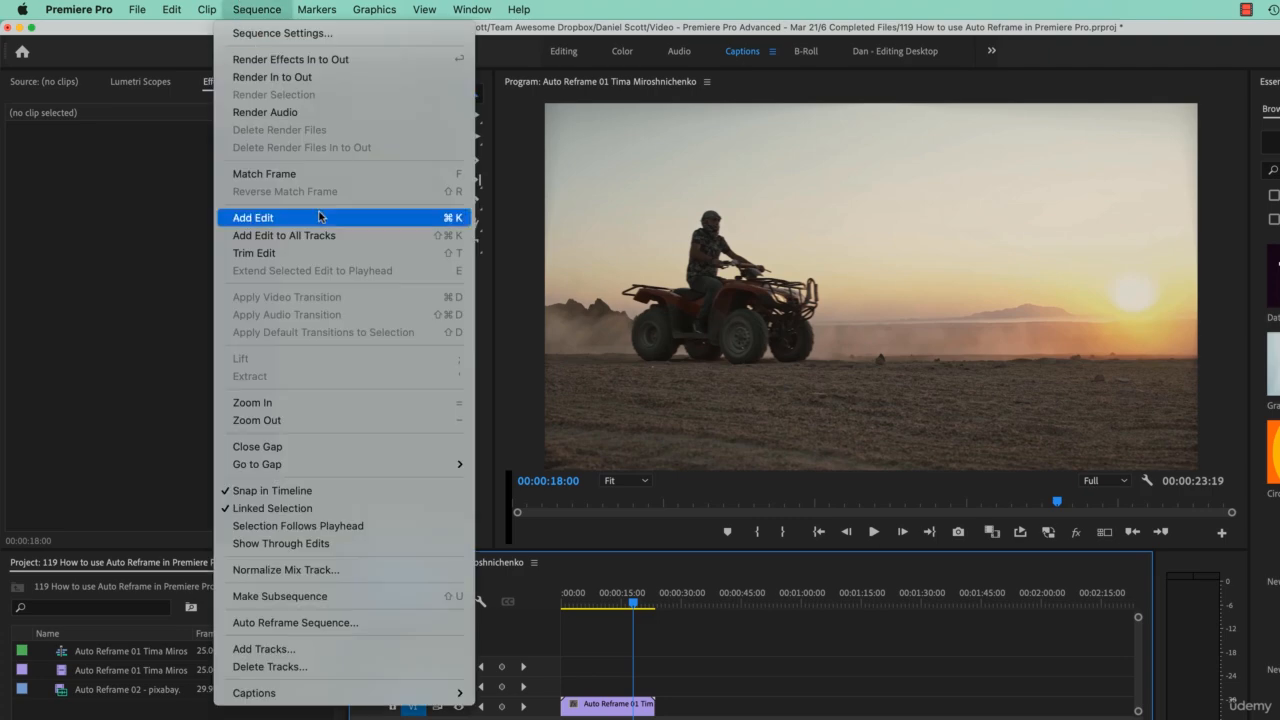
click(318, 623)
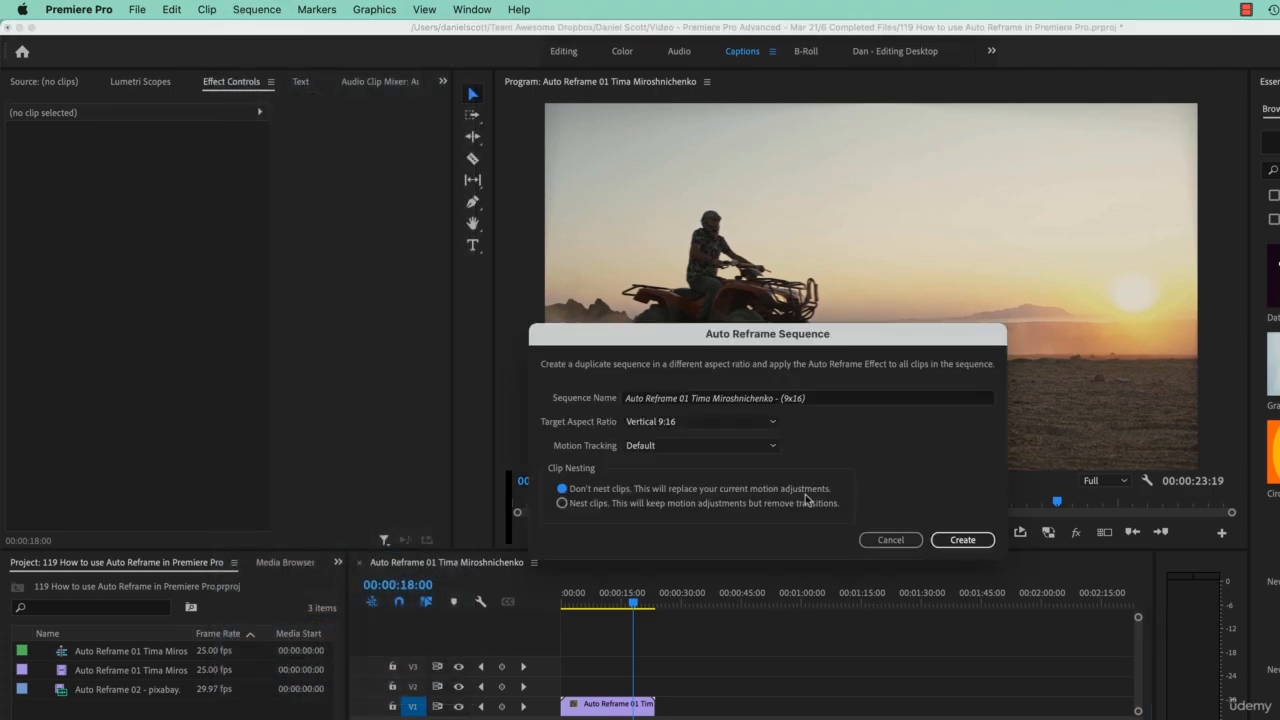
click(722, 425)
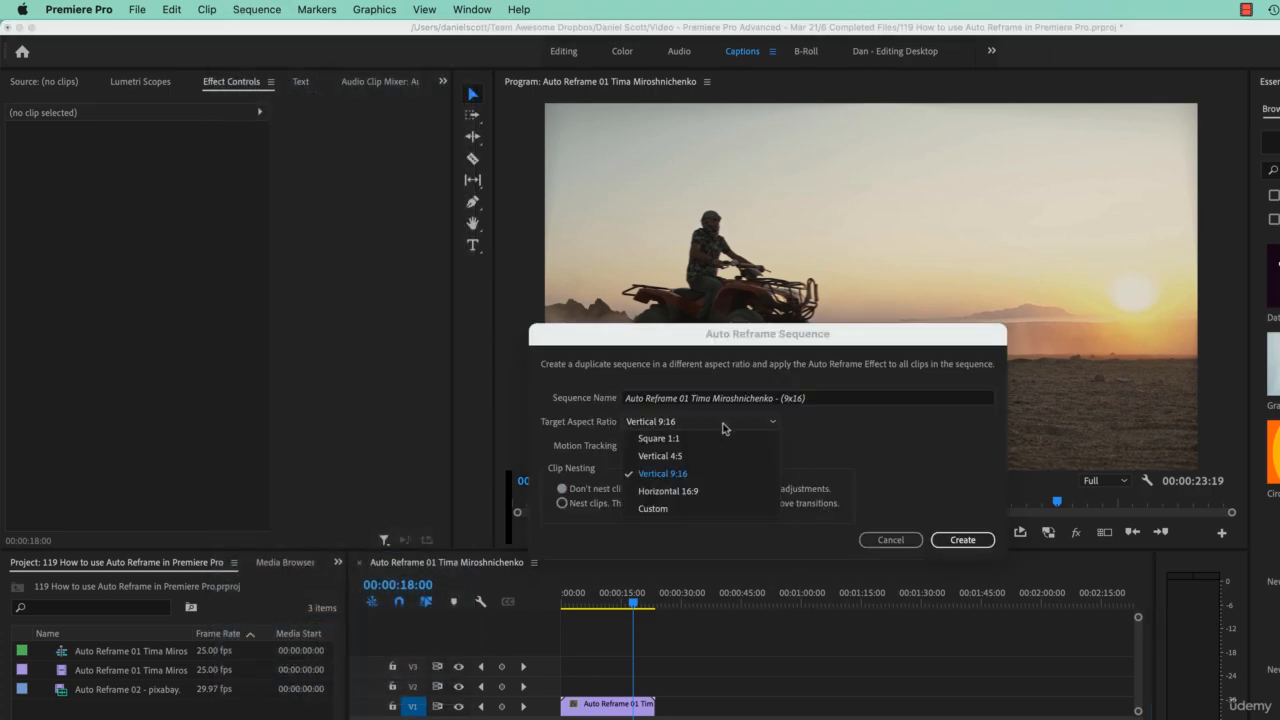
click(677, 482)
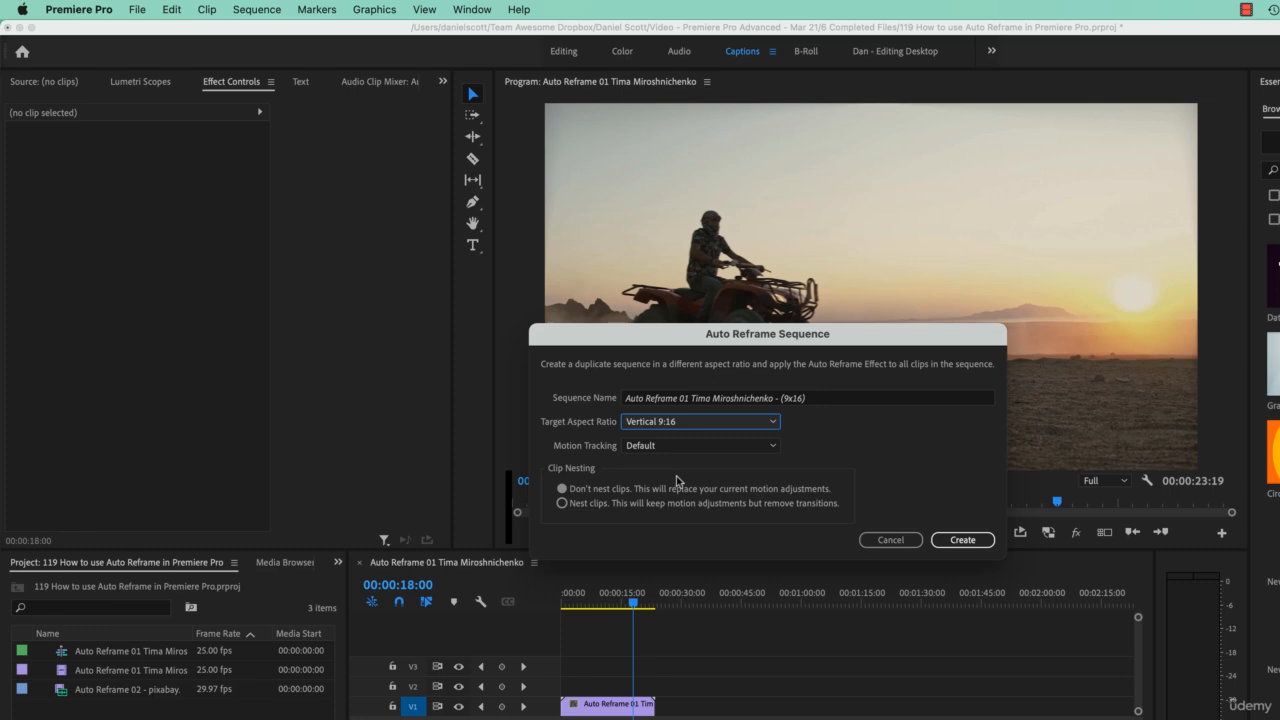
click(950, 539)
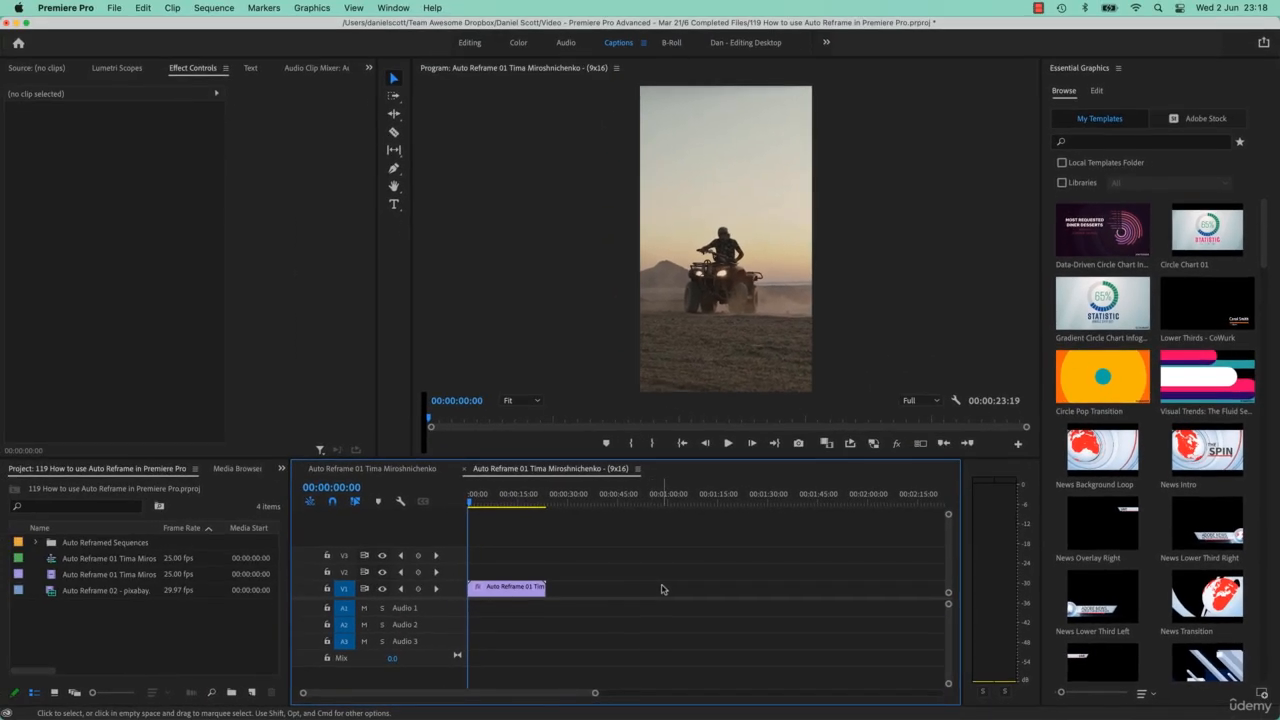
Play the reframed 9x16 sequence and inspect the Auto Reframe effect settings on its clip
key(space)
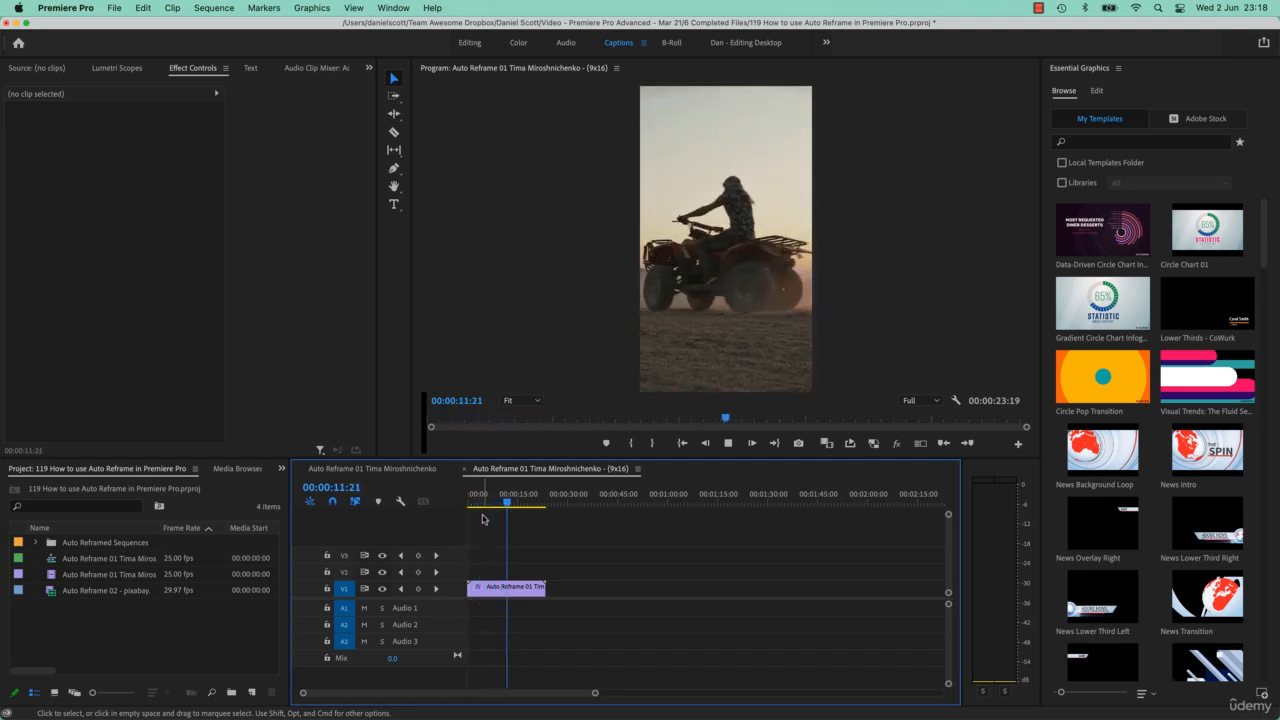
click(522, 502)
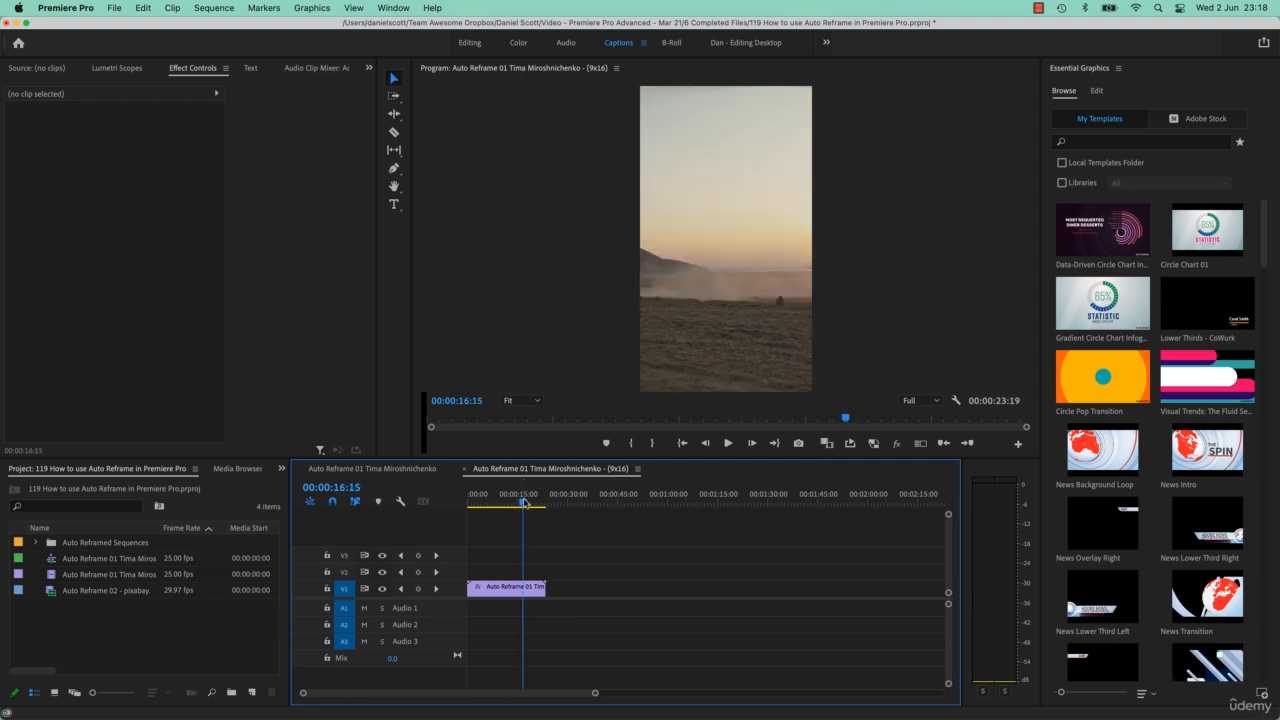
drag(522, 502, 539, 505)
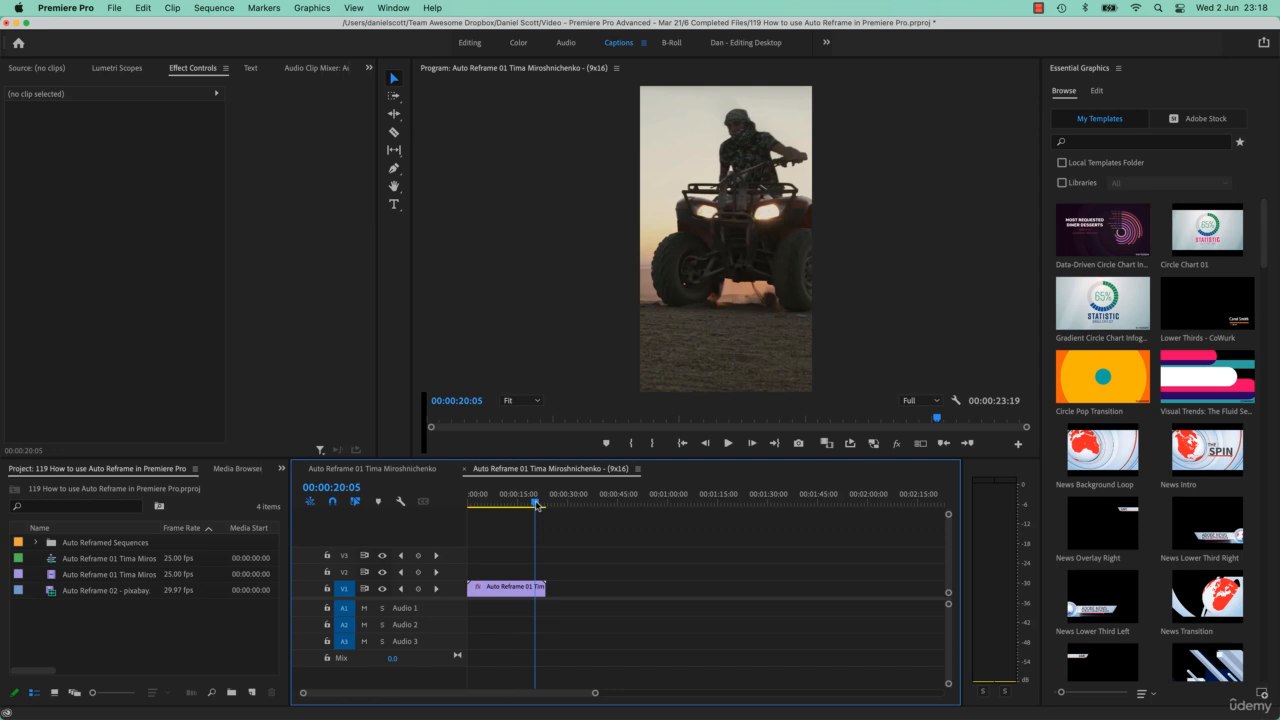
click(497, 504)
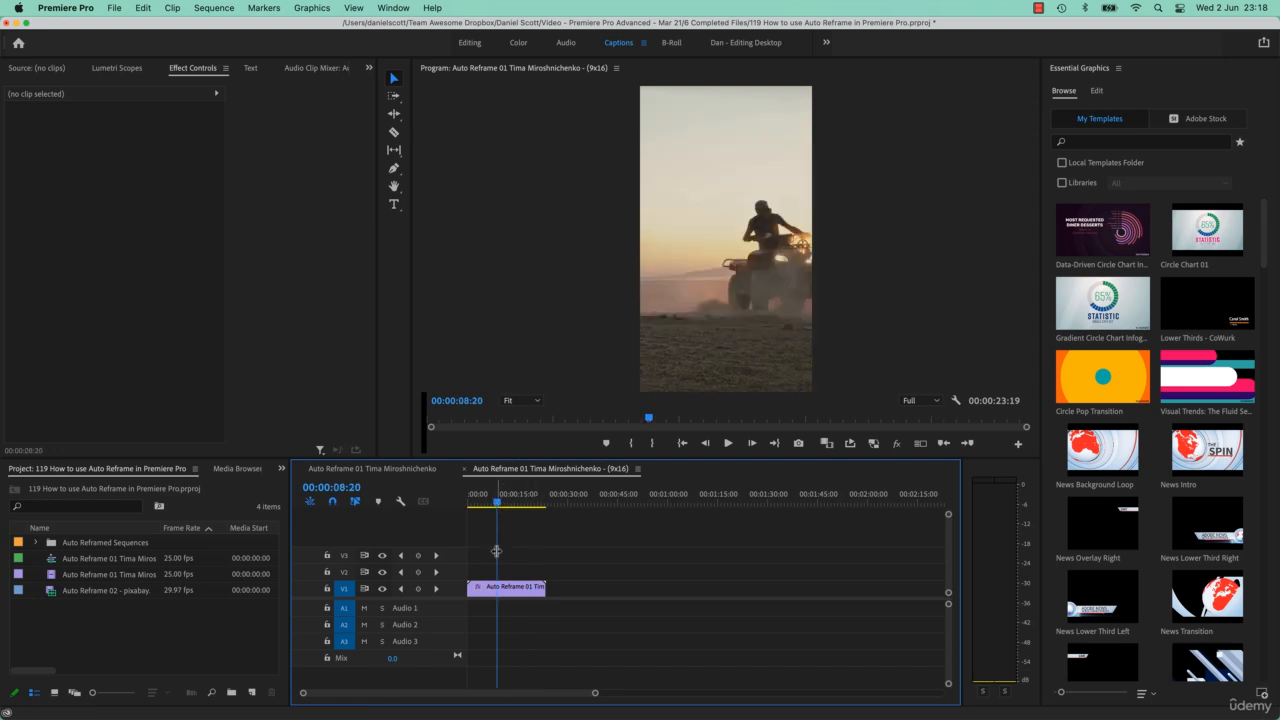
click(515, 598)
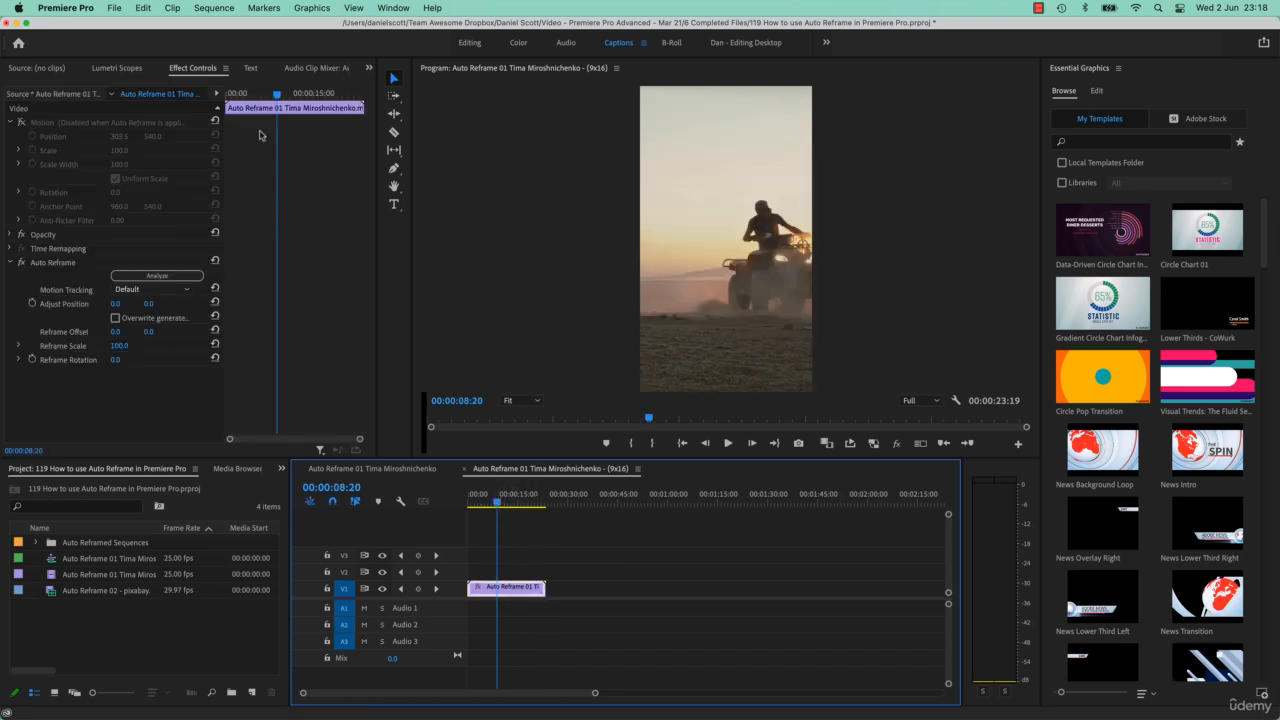
click(58, 264)
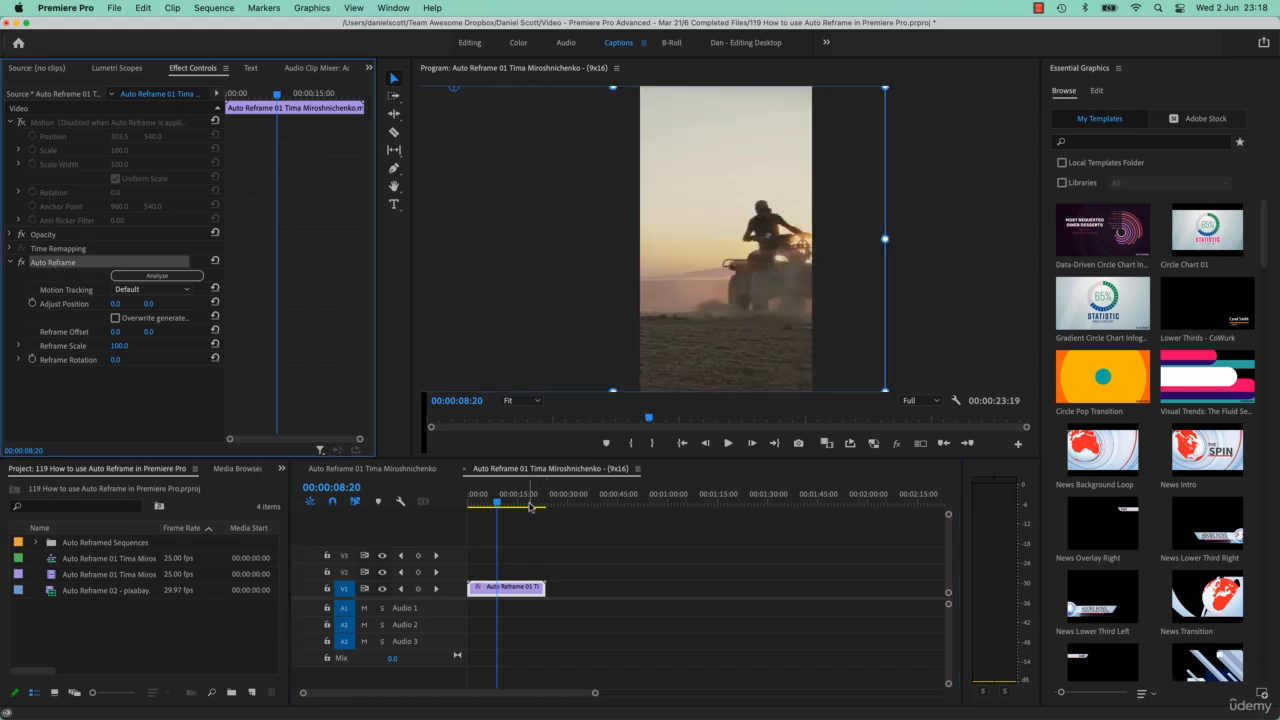
mouse_move(500, 505)
mouse_down()
mouse_move(491, 514)
mouse_move(504, 510)
mouse_up()
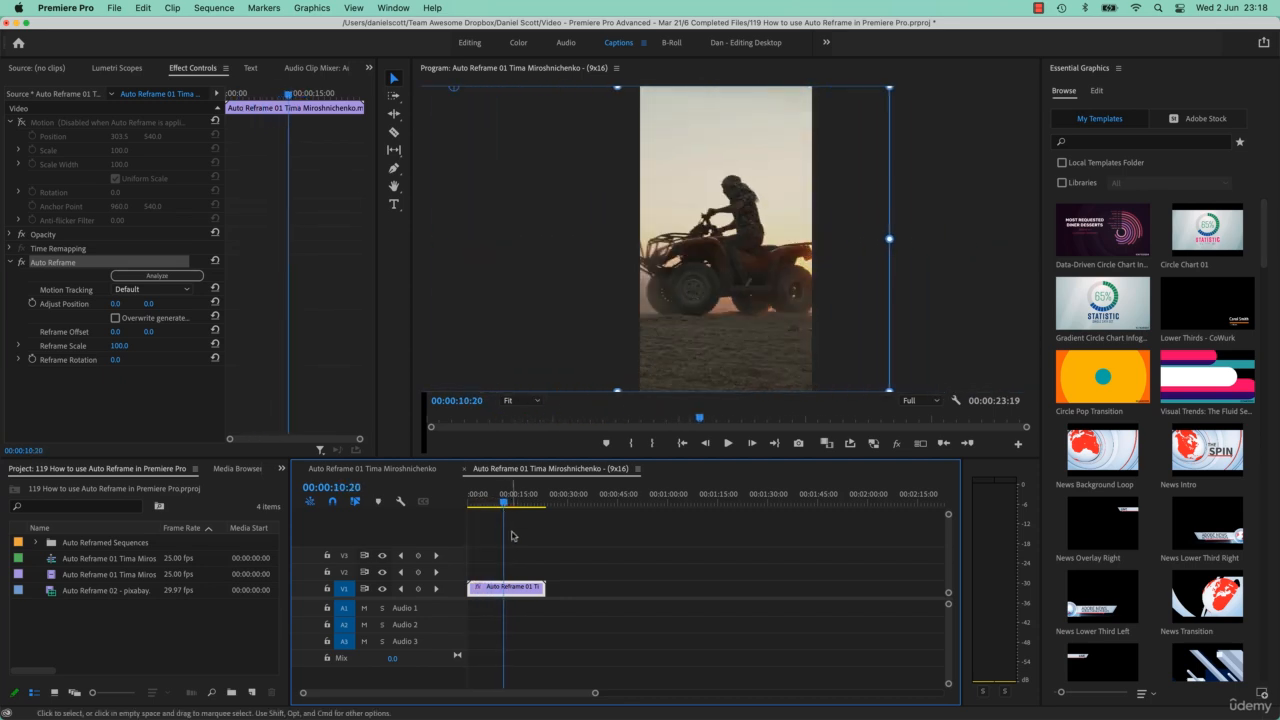
click(518, 540)
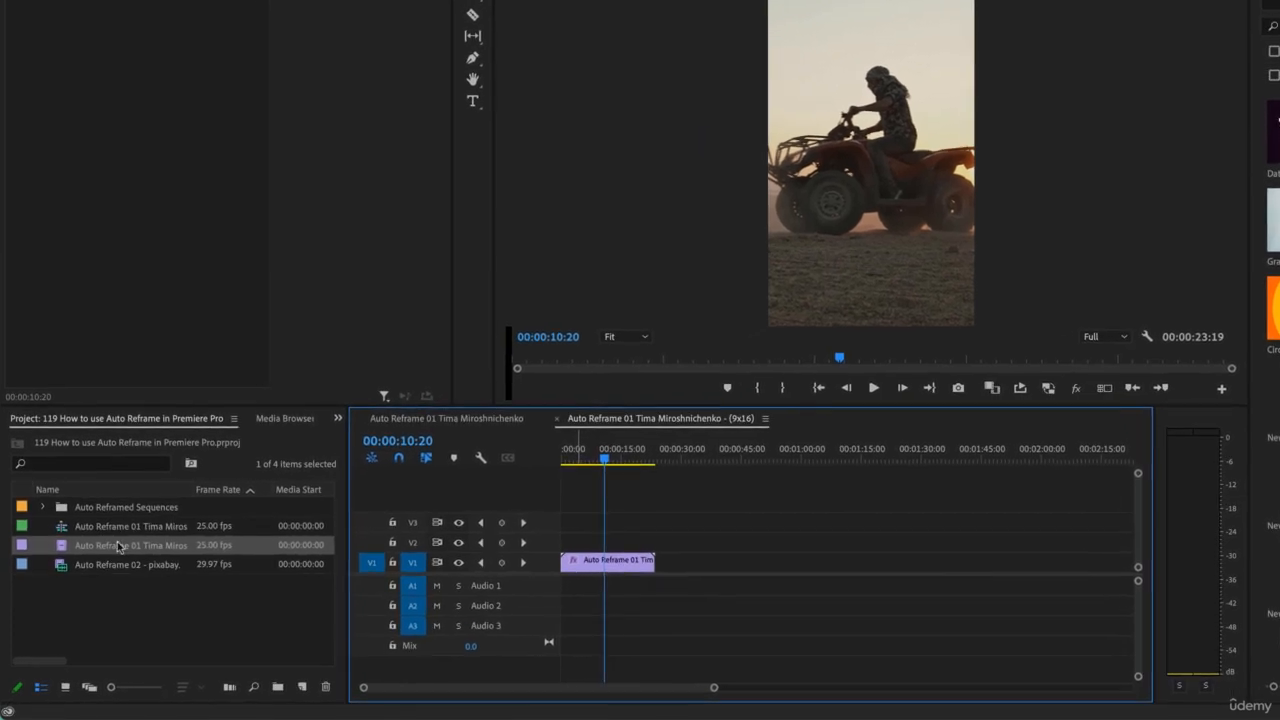
Rename the original sequence to Horizonal and expand the Auto Reframed Sequences bin
click(92, 530)
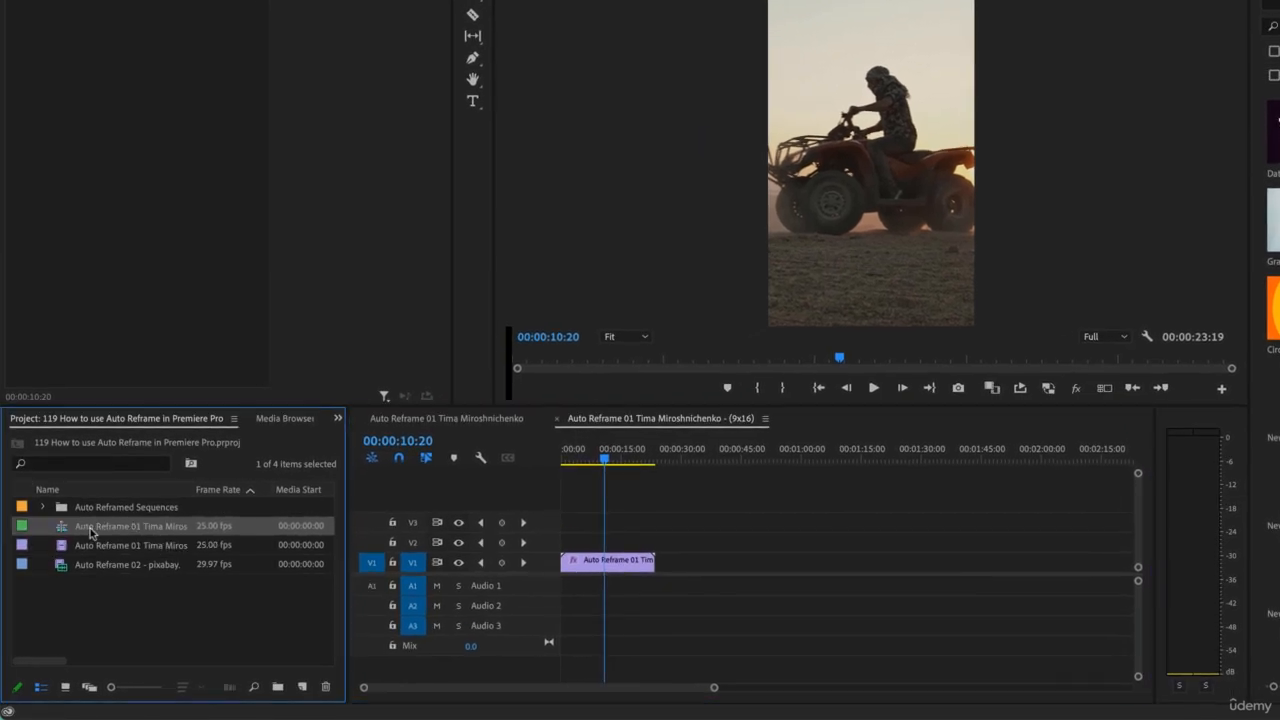
click(110, 527)
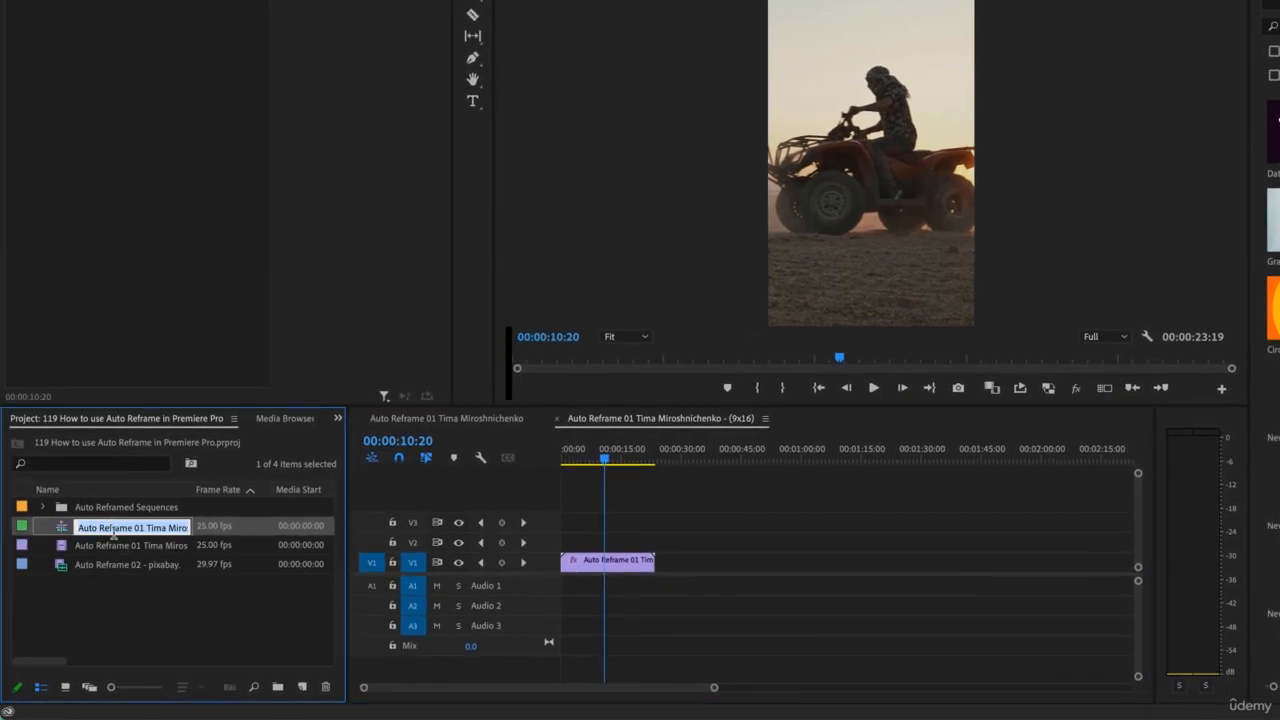
text(Horizonal)
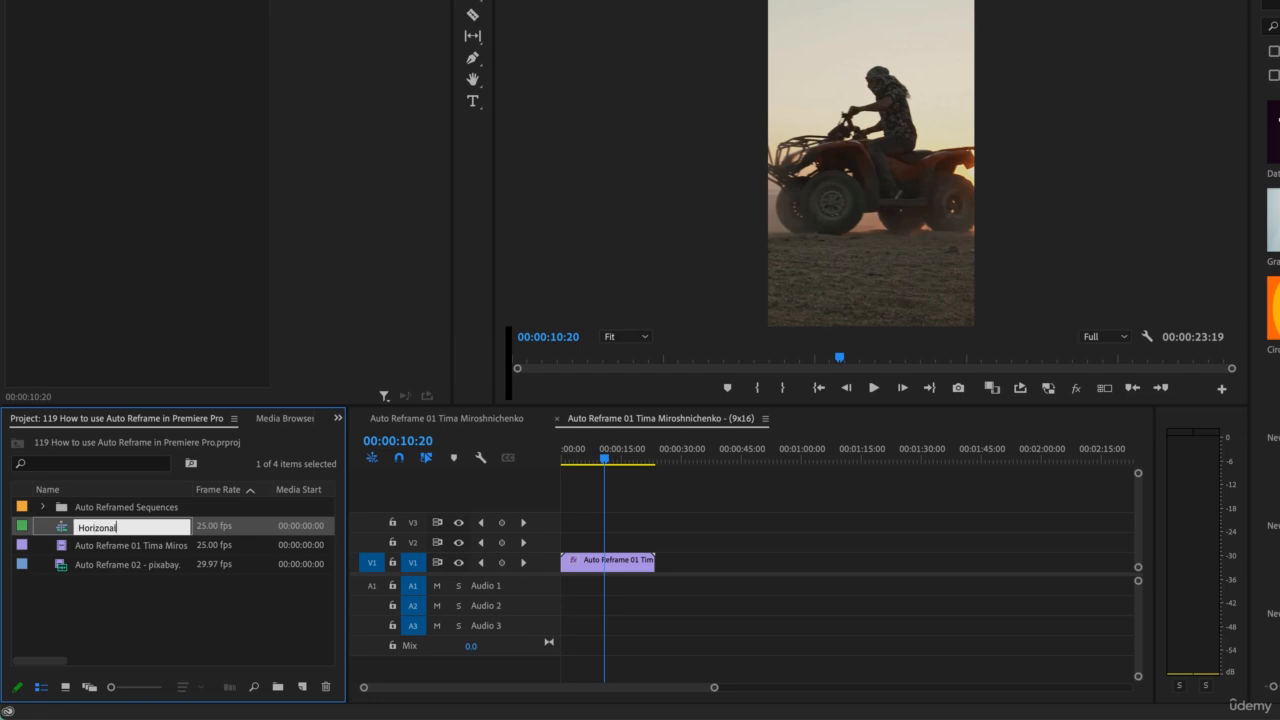
key(Tab)
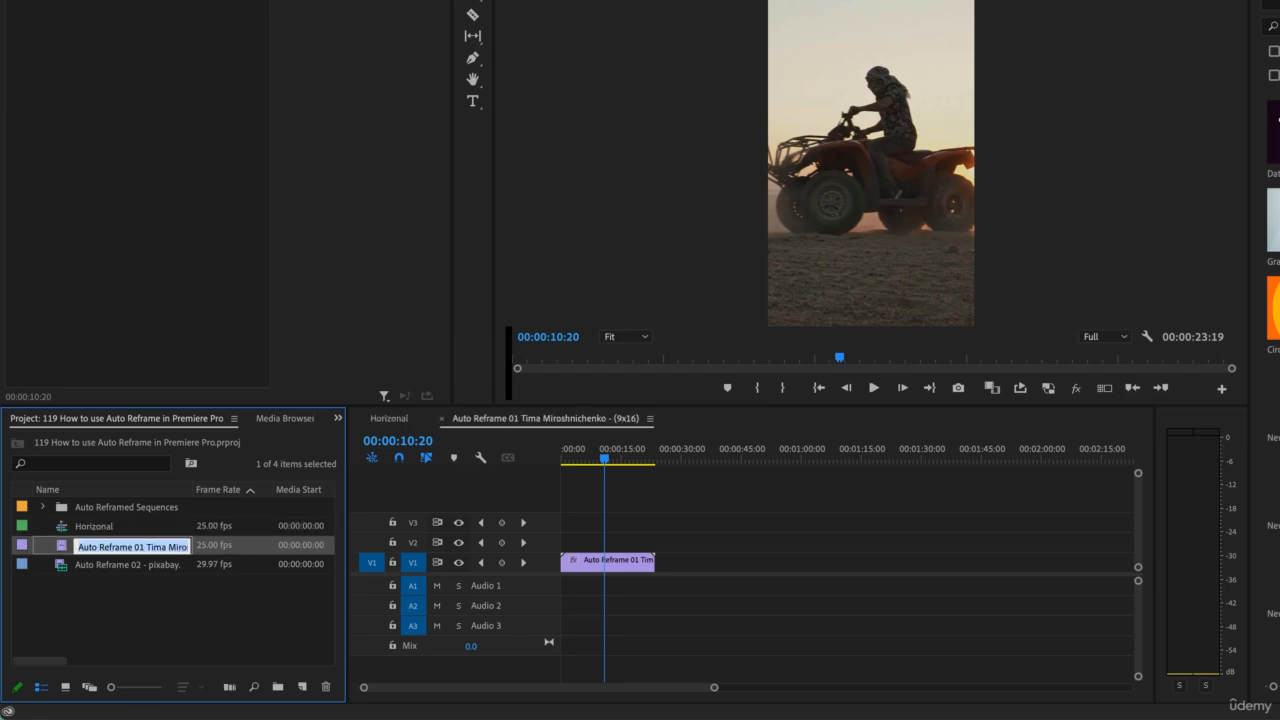
click(53, 510)
click(43, 508)
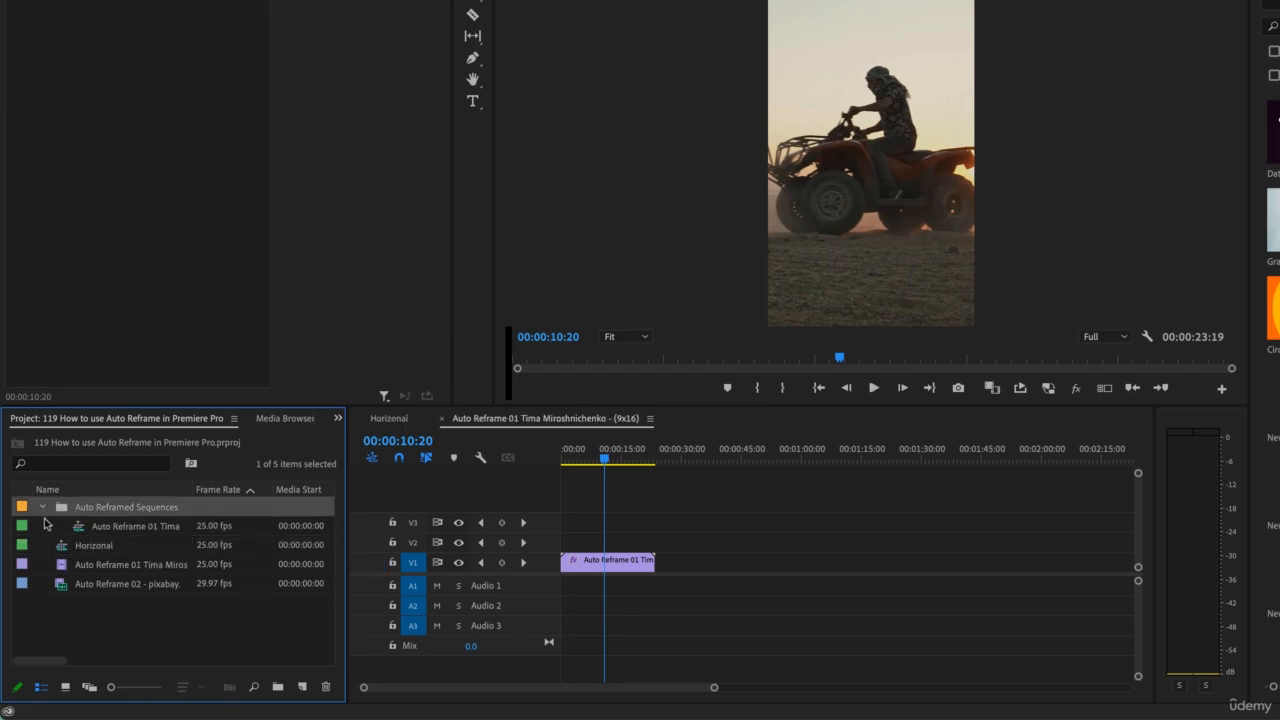
Review the sequences in the project bin and the Motion Tracking options of the Auto Reframe effect on the 9x16 clip
click(111, 531)
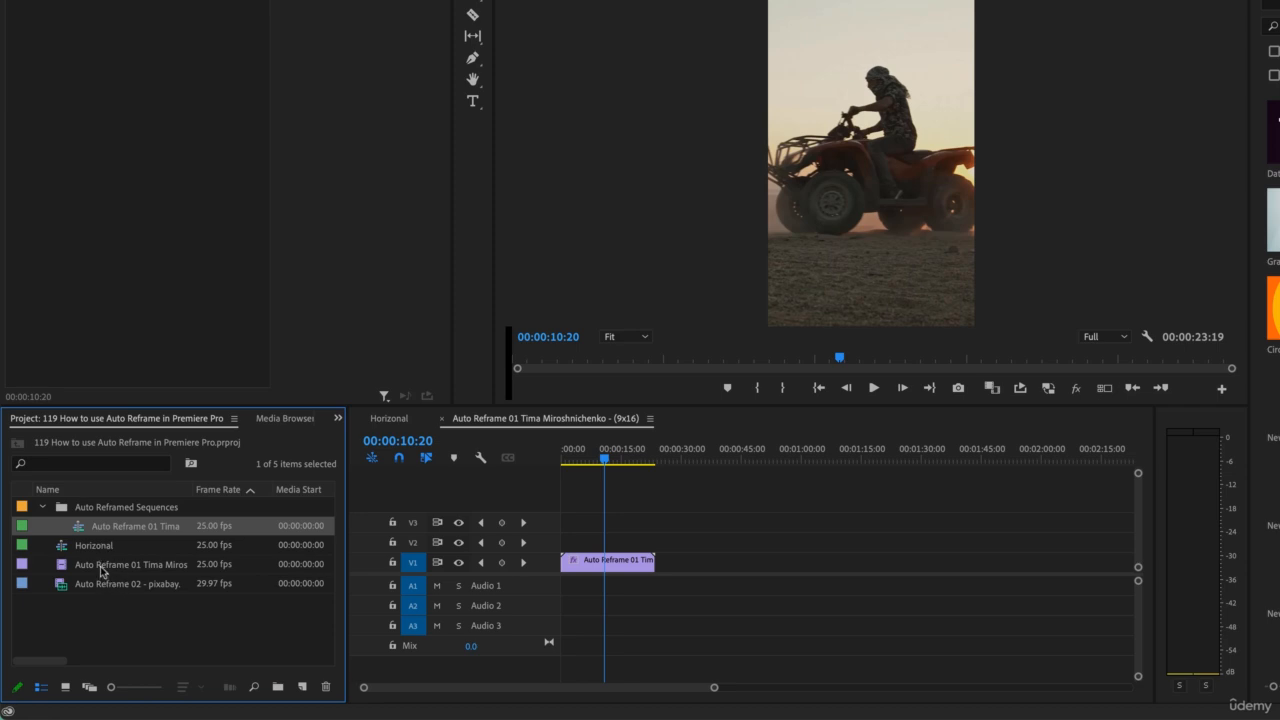
click(103, 565)
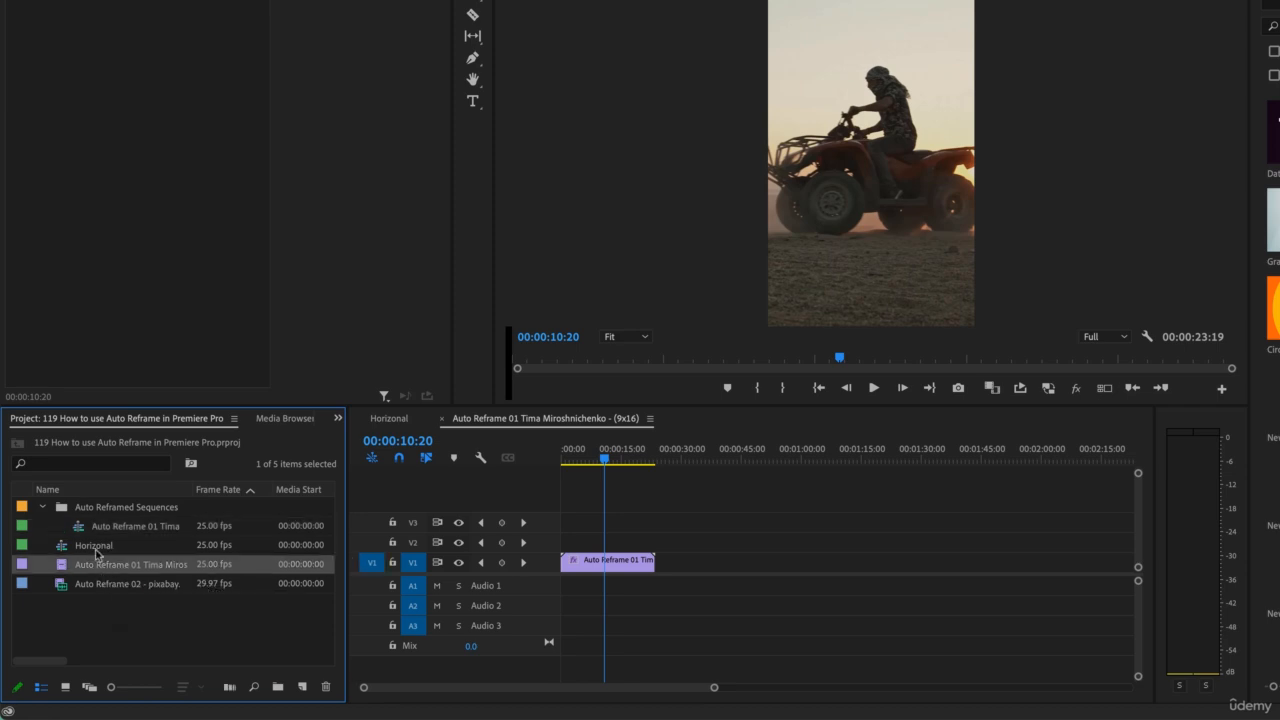
click(110, 510)
click(116, 528)
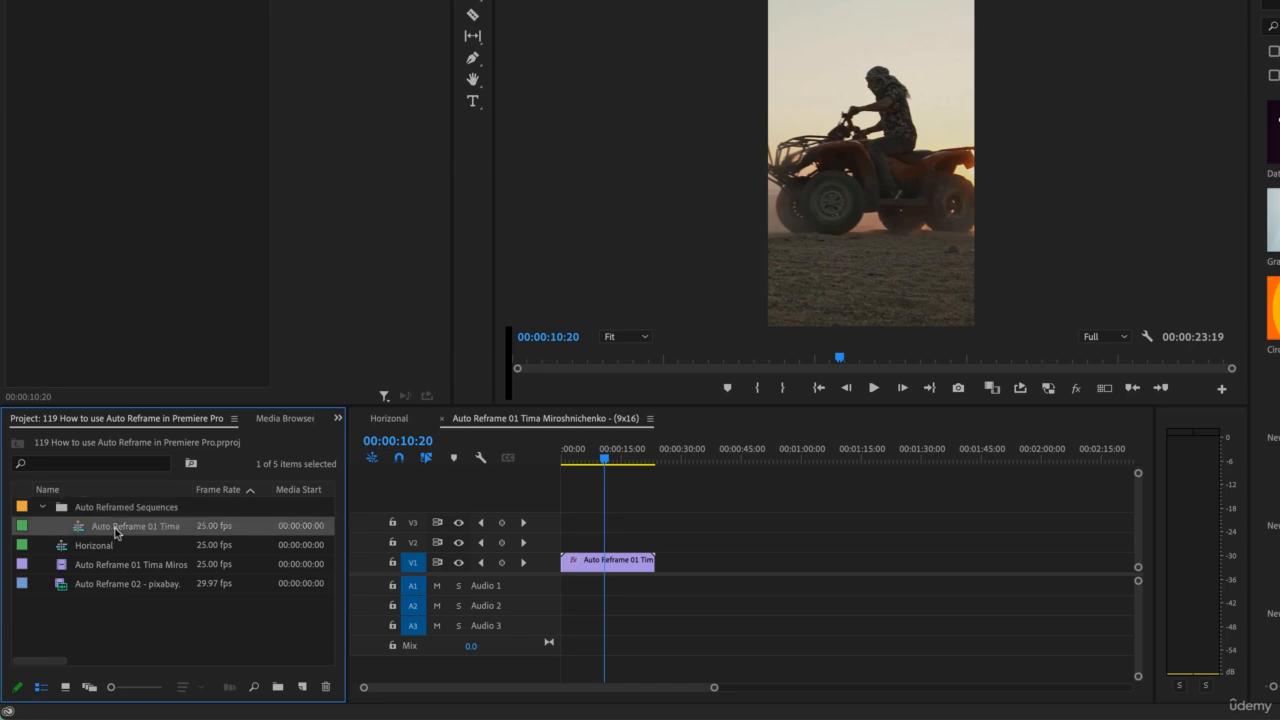
click(100, 553)
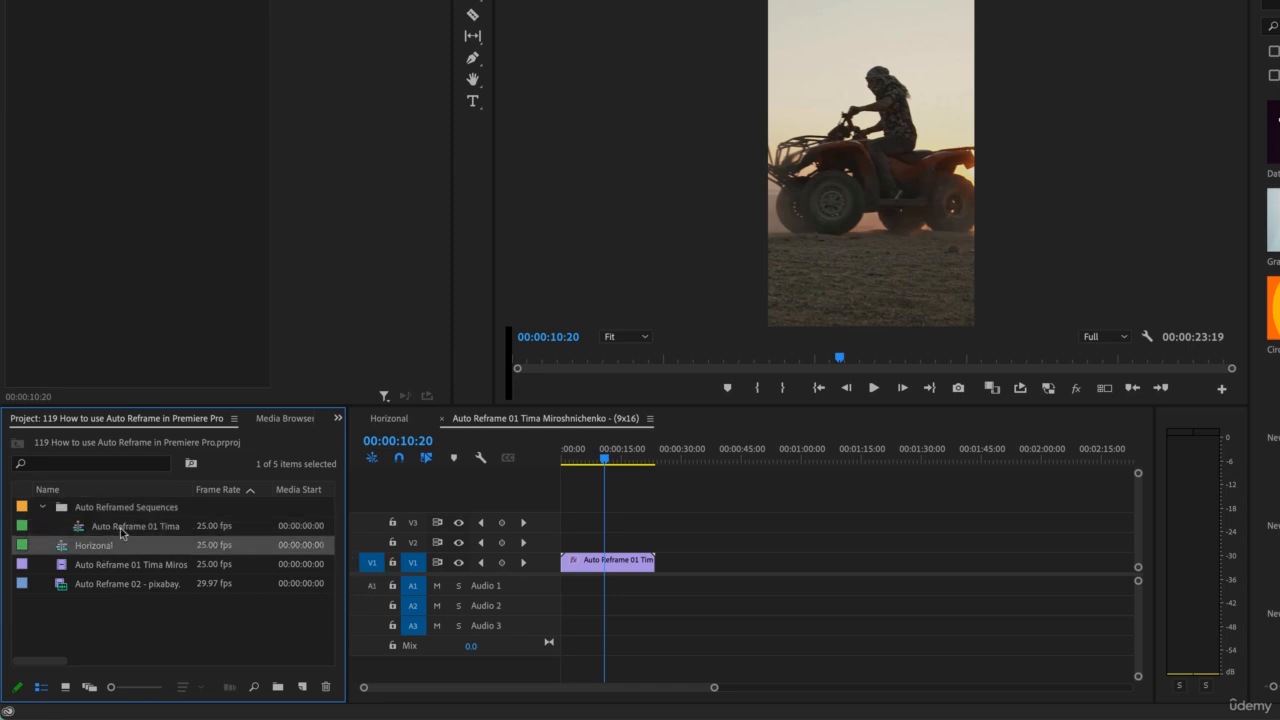
click(119, 531)
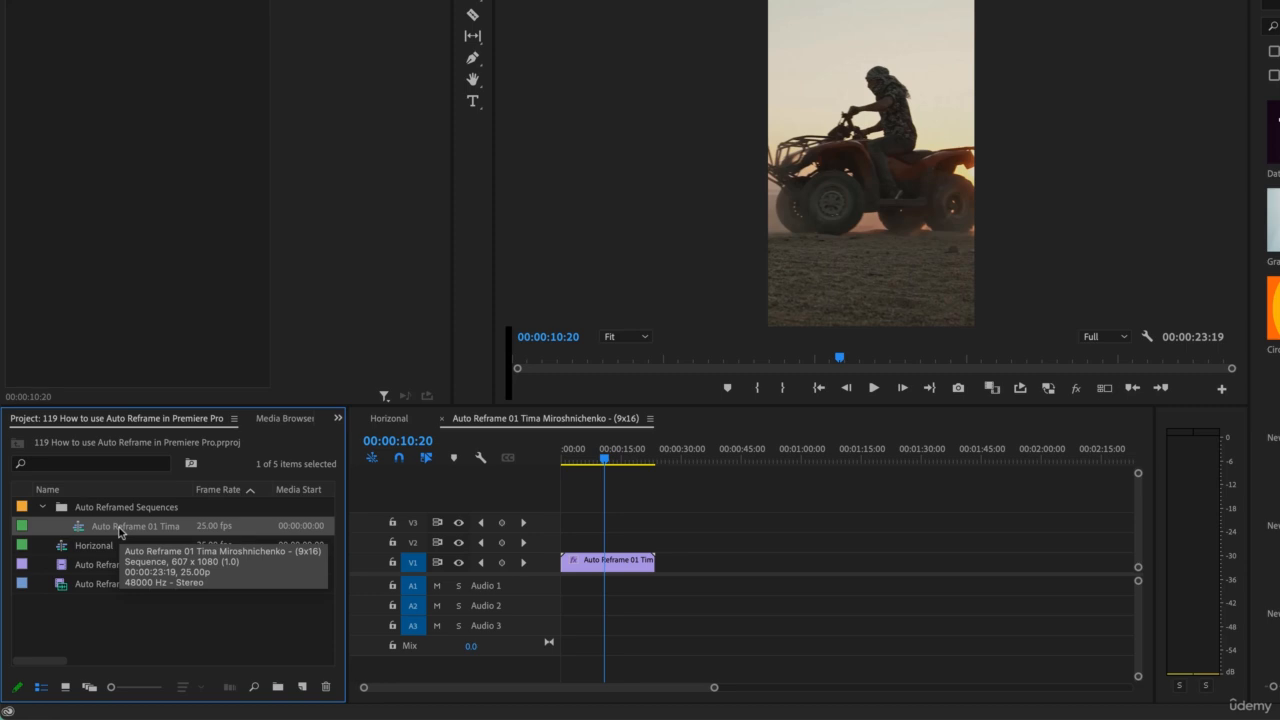
click(588, 563)
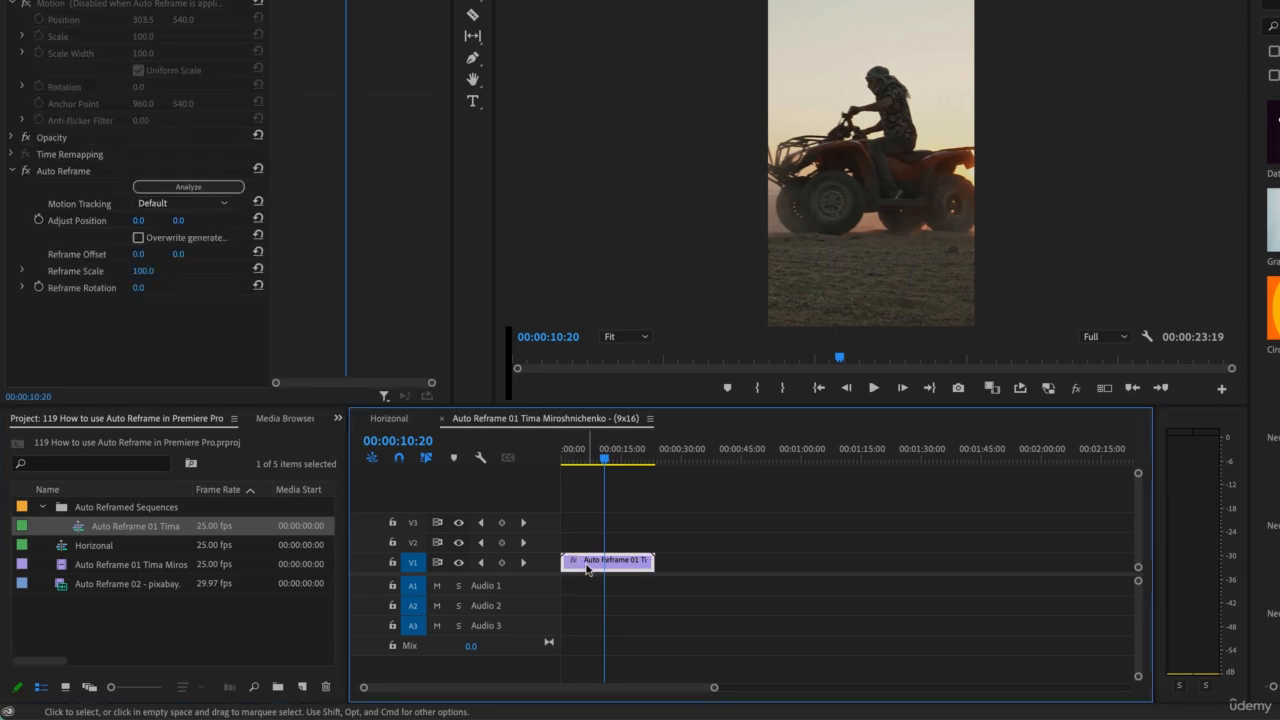
click(178, 205)
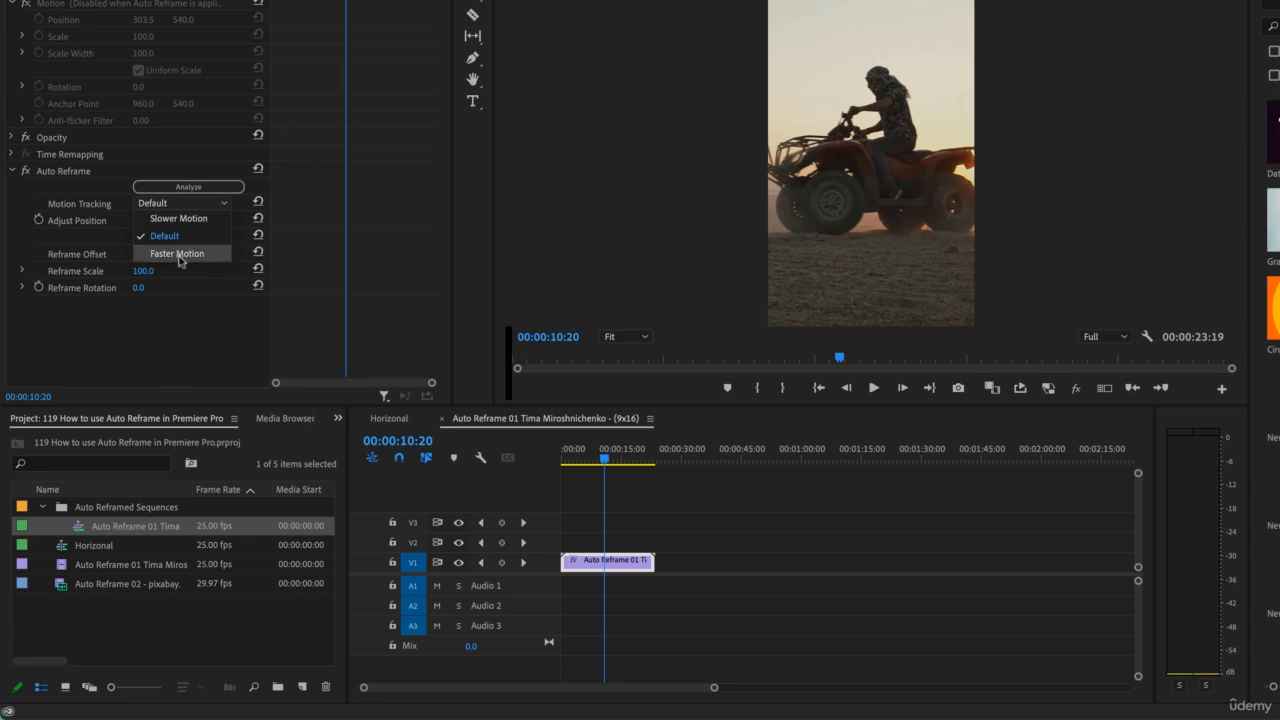
click(185, 352)
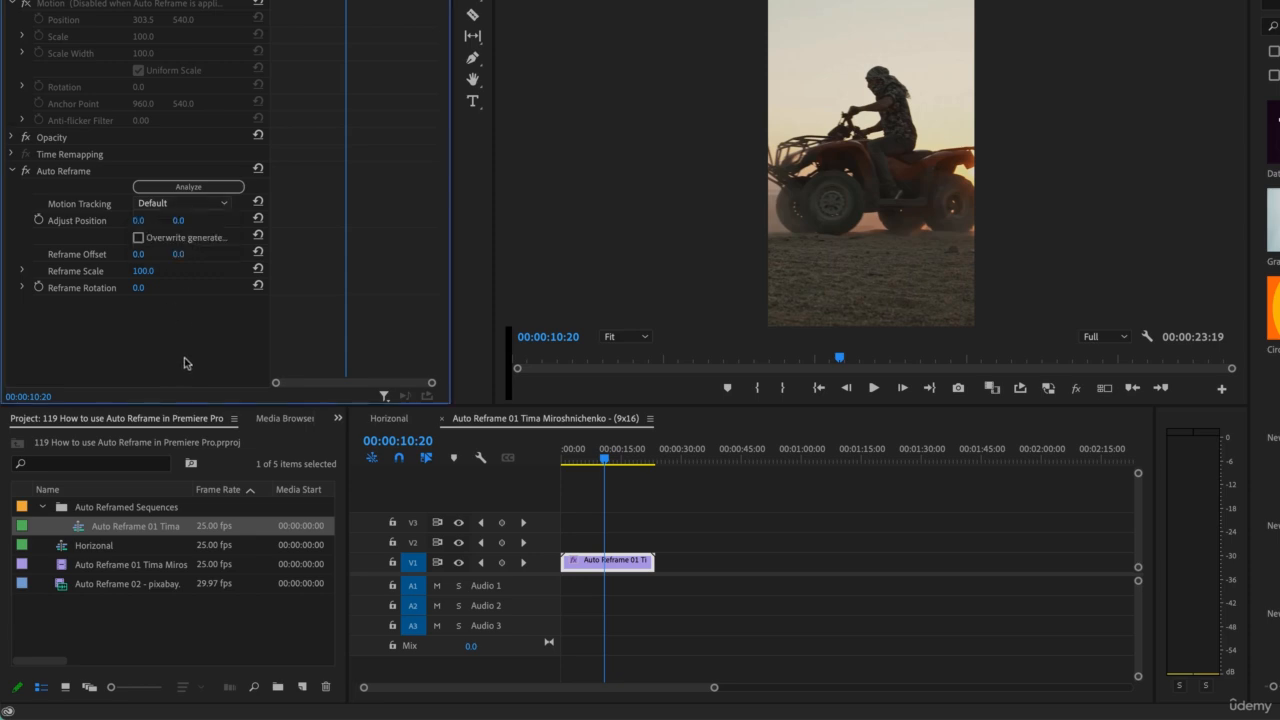
click(163, 632)
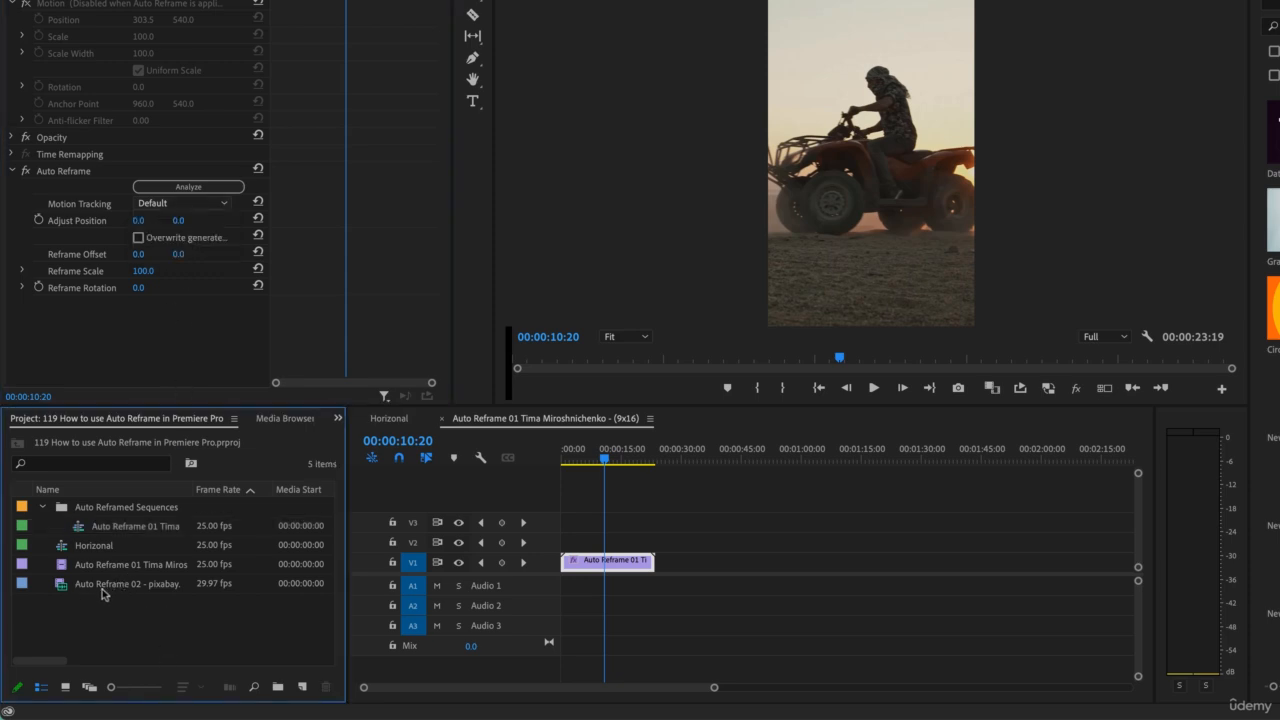
Create a new sequence from the Auto Reframe 02 - pixabay clip and play it
click(104, 590)
drag(108, 588, 303, 692)
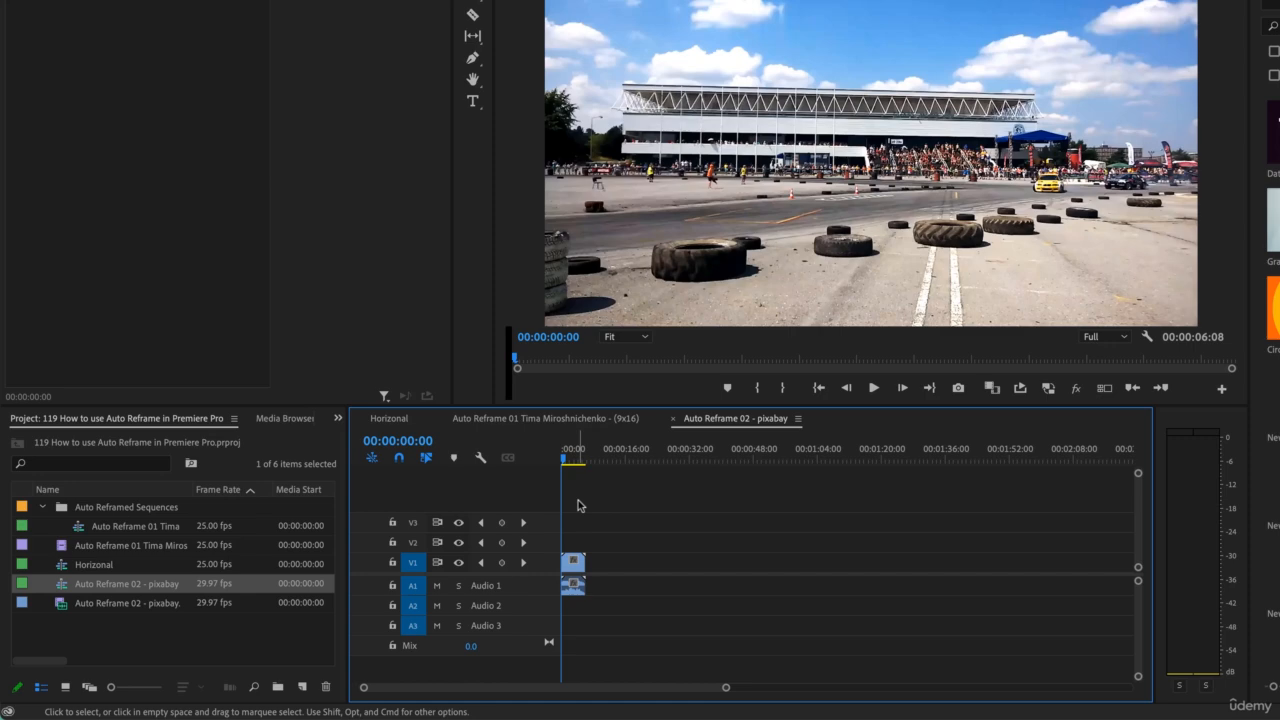
key(space)
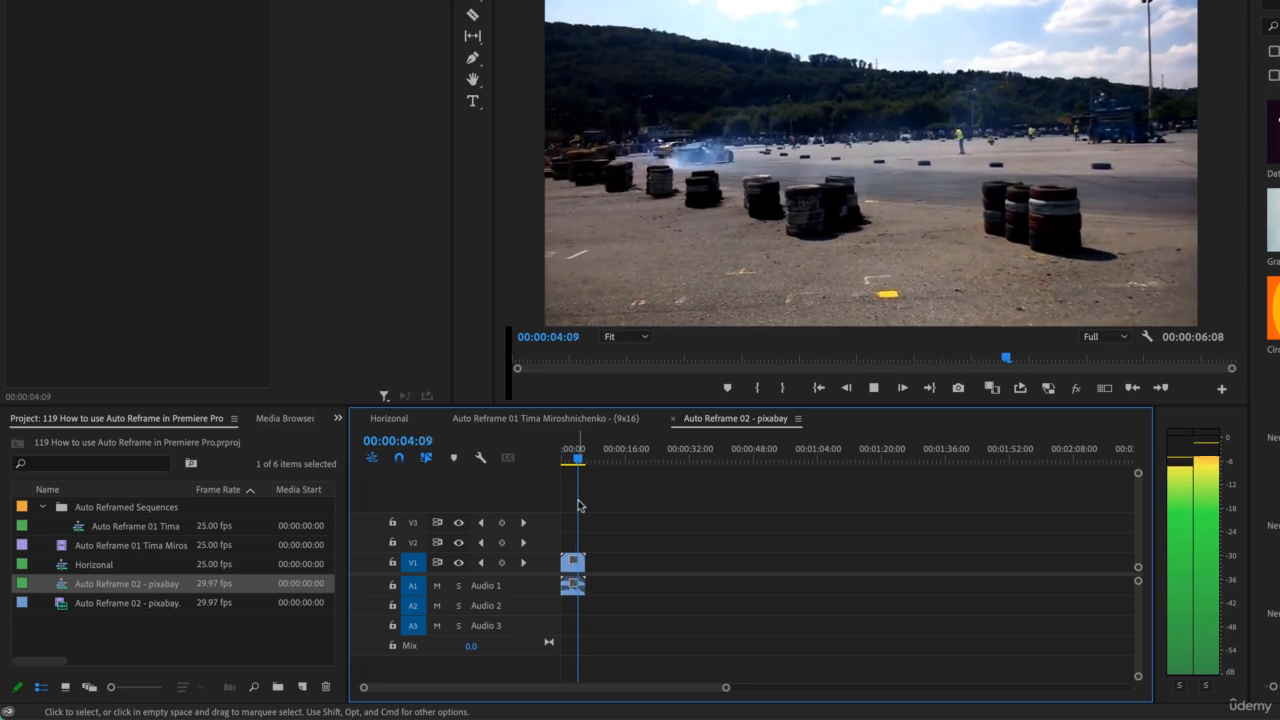
key(space)
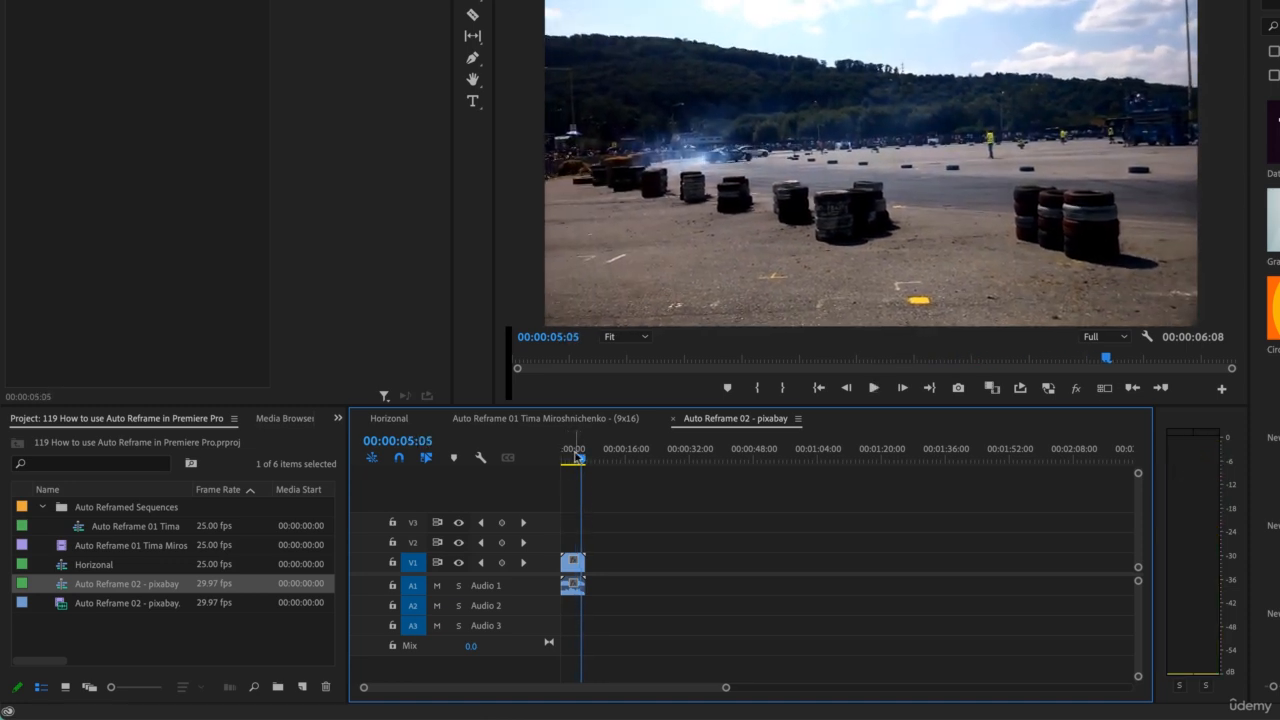
Create an Auto Reframe Sequence from the pixabay sequence with a Vertical 9:16 target aspect ratio and Default motion tracking
click(578, 462)
click(572, 563)
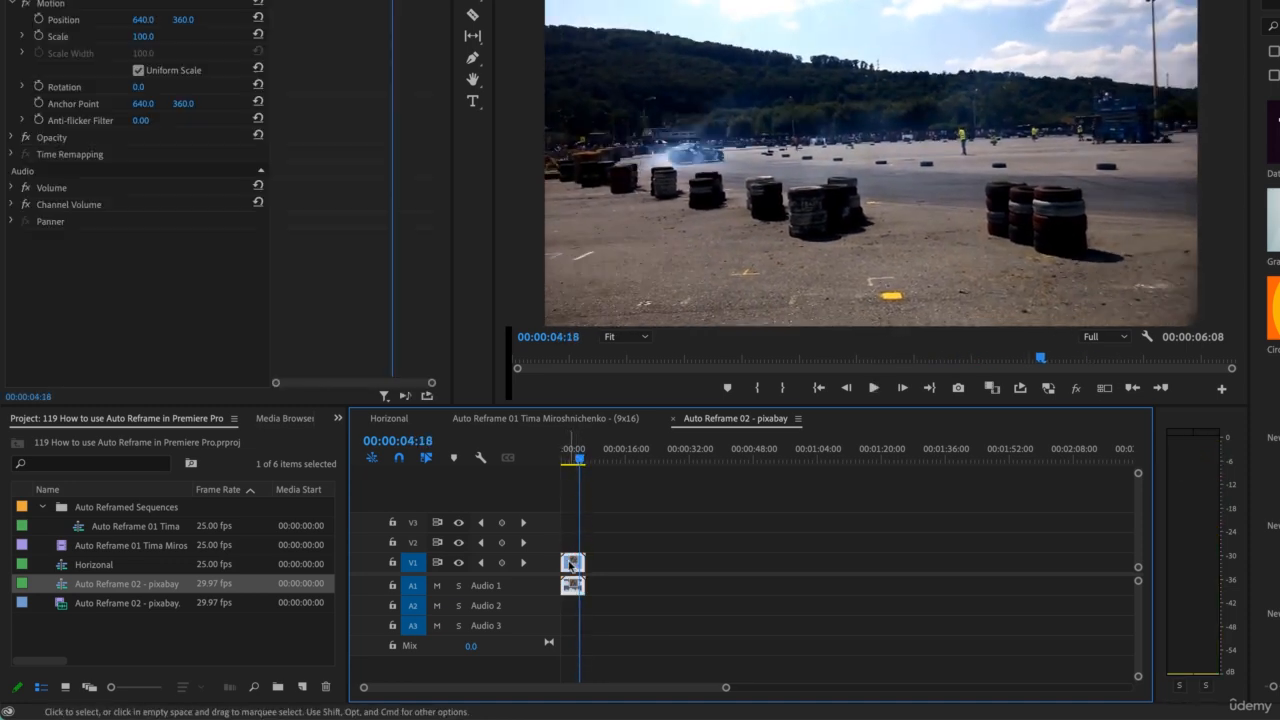
click(605, 557)
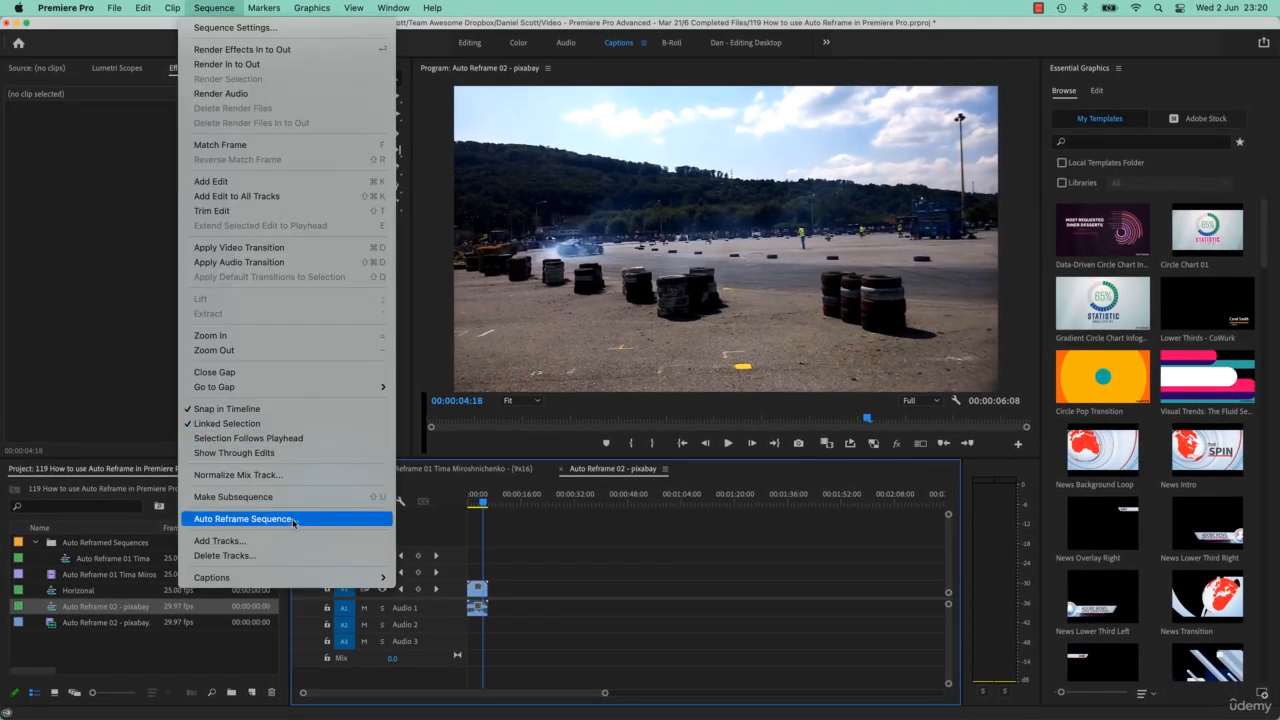
click(294, 521)
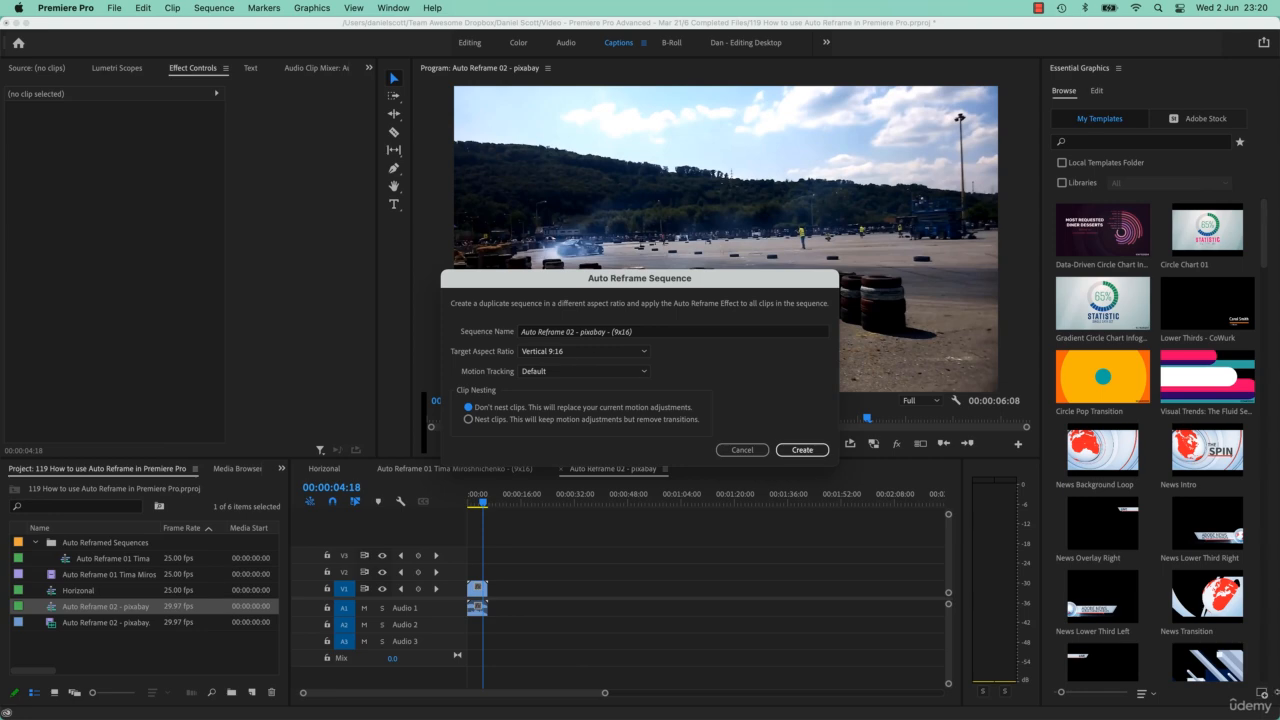
click(805, 450)
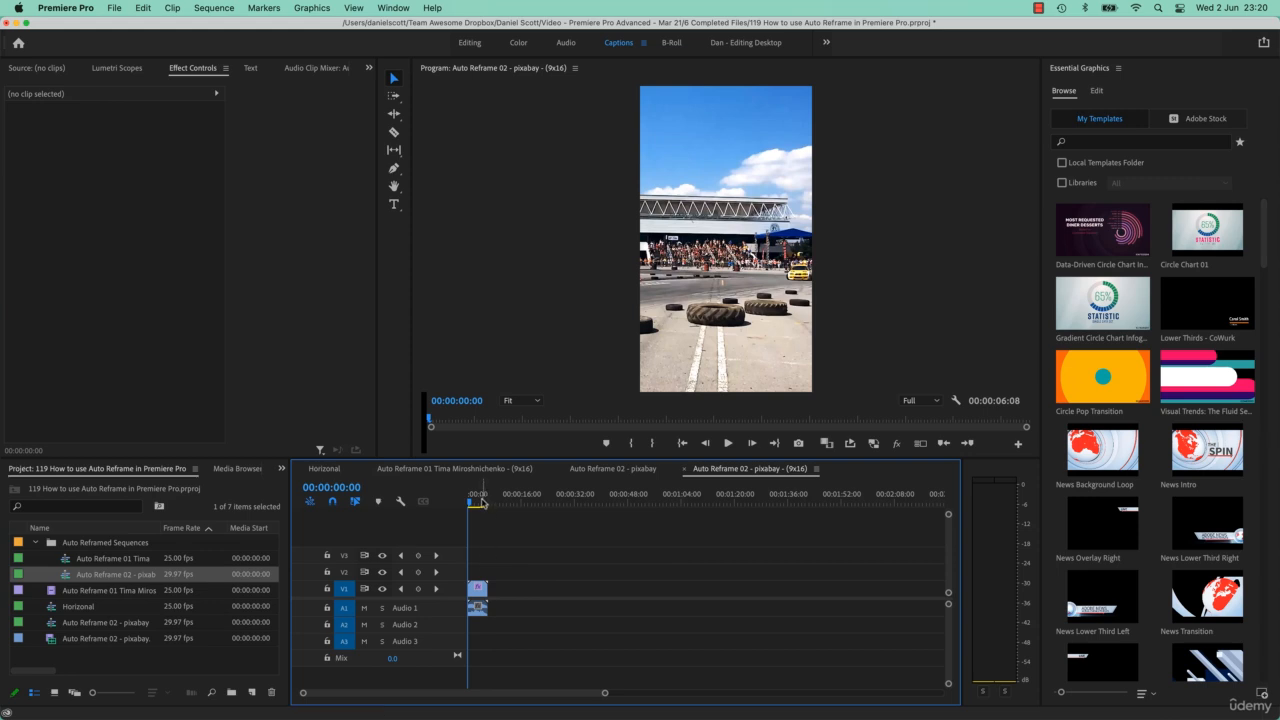
Compare playback of the reframed 9x16 pixabay sequence with the original pixabay sequence
key(space)
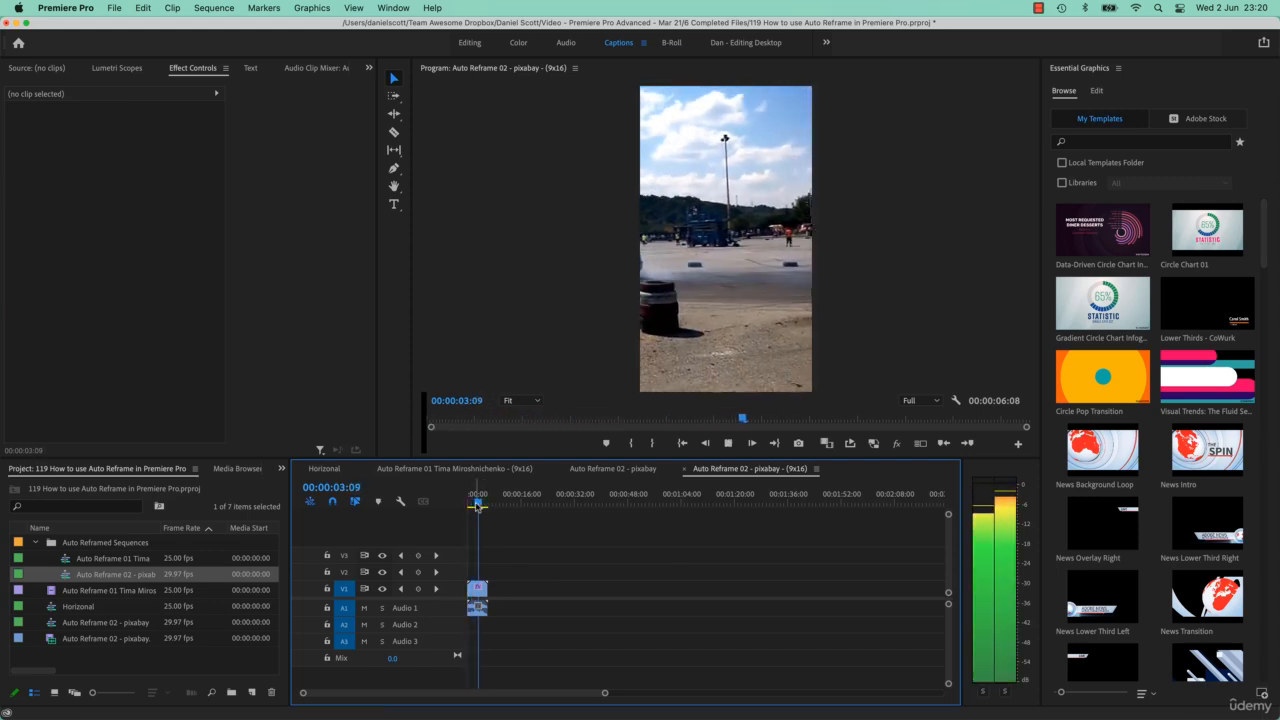
key(space)
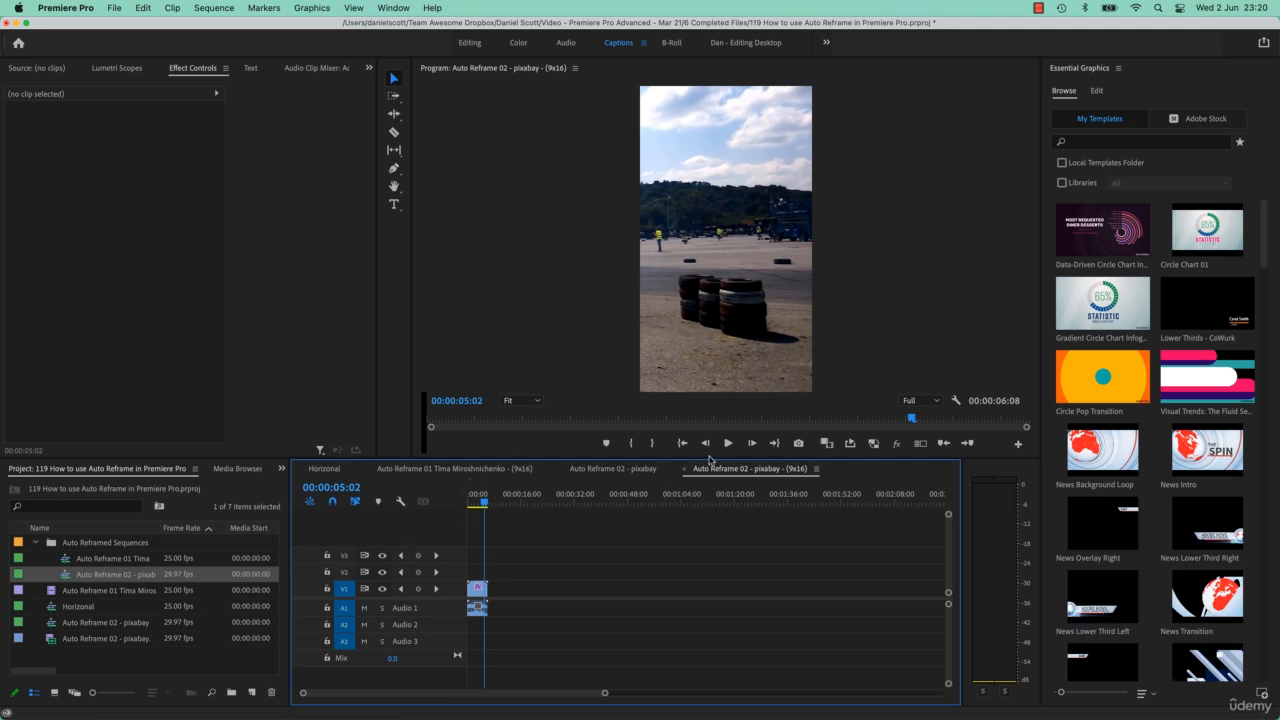
click(613, 468)
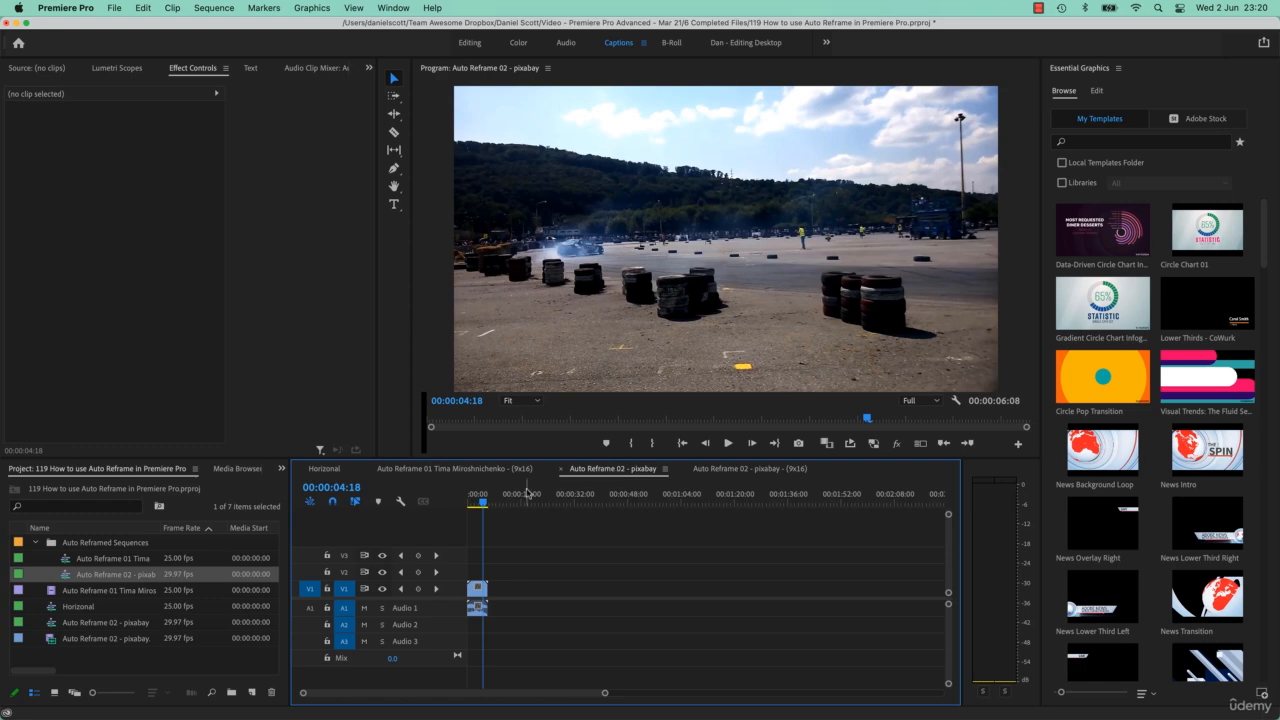
click(476, 504)
key(space)
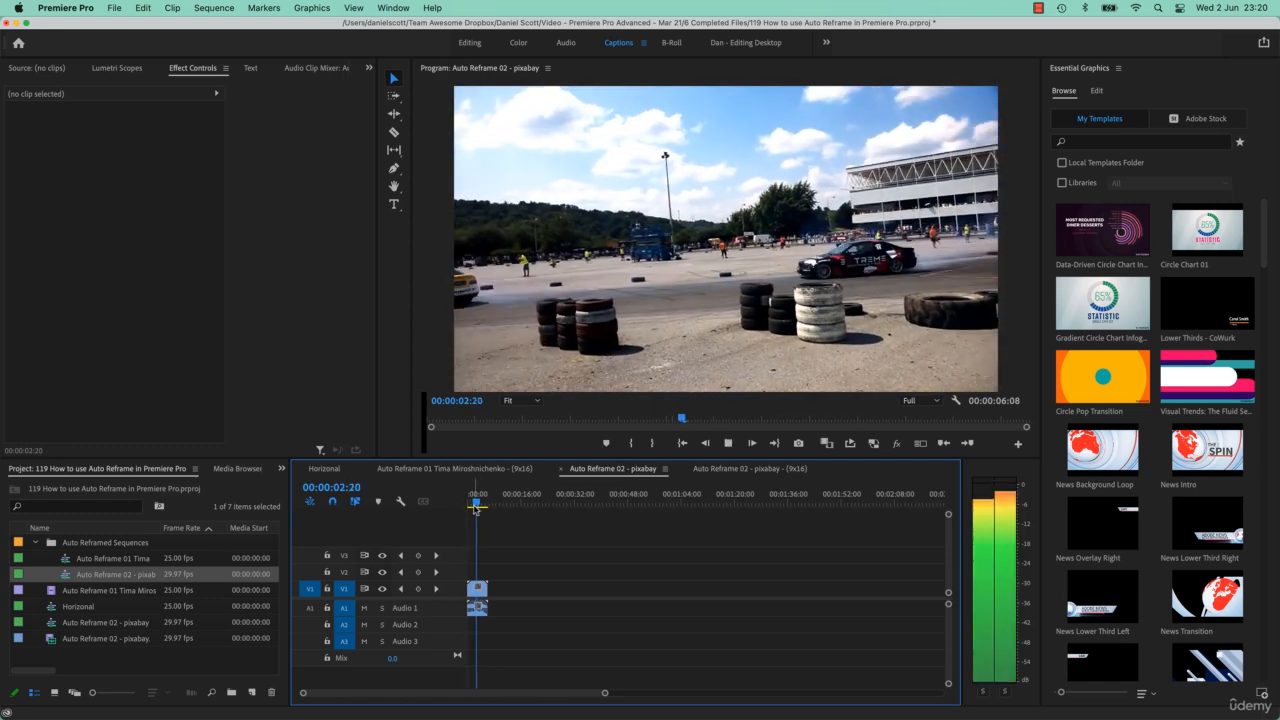
key(space)
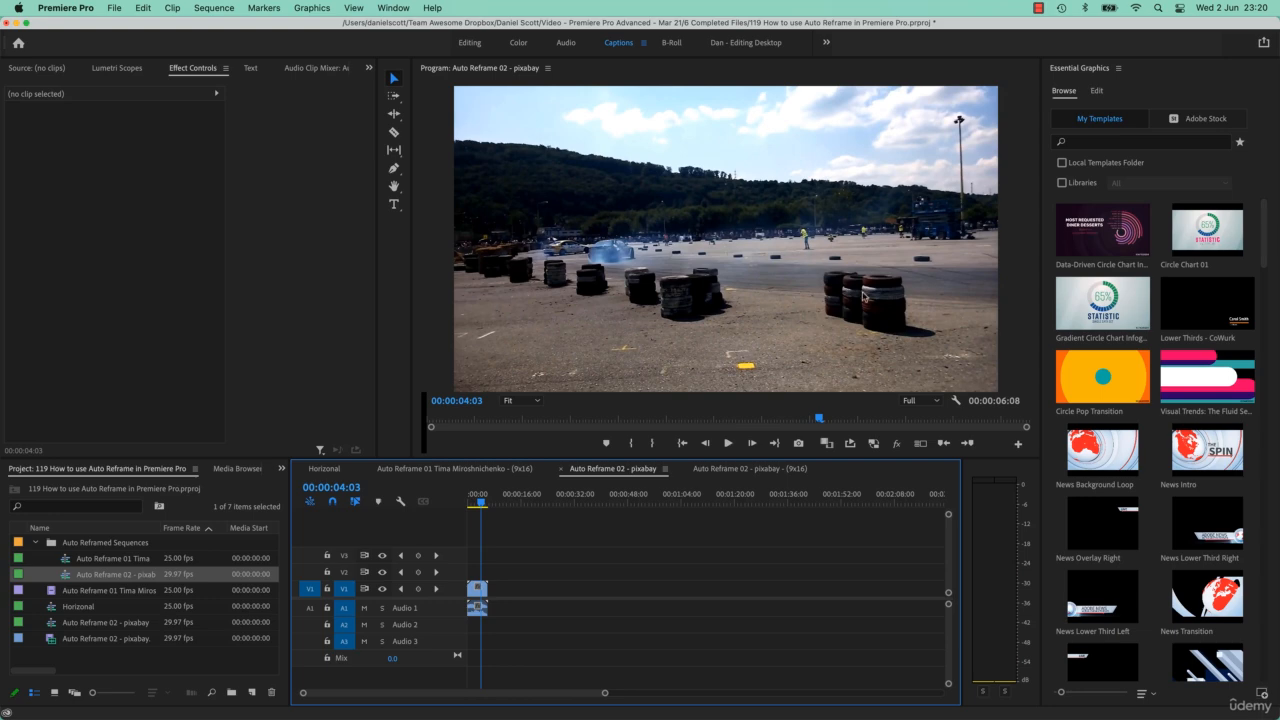
click(741, 480)
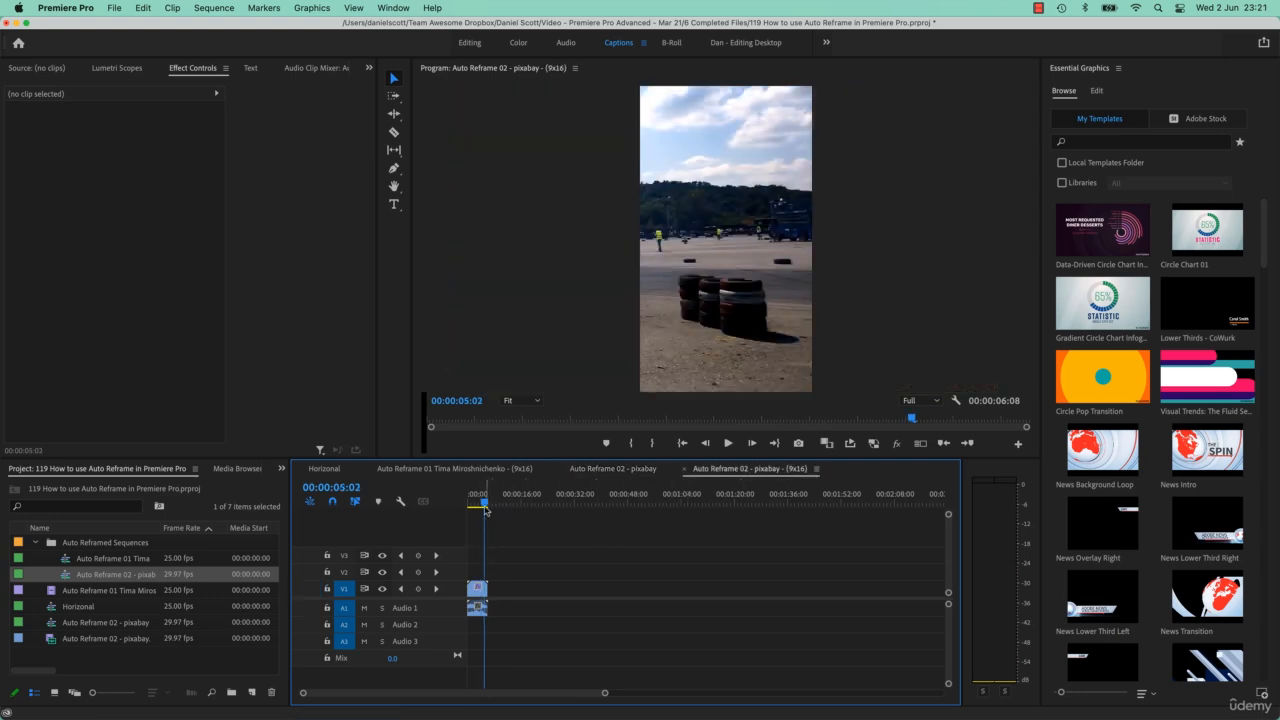
drag(481, 507, 474, 508)
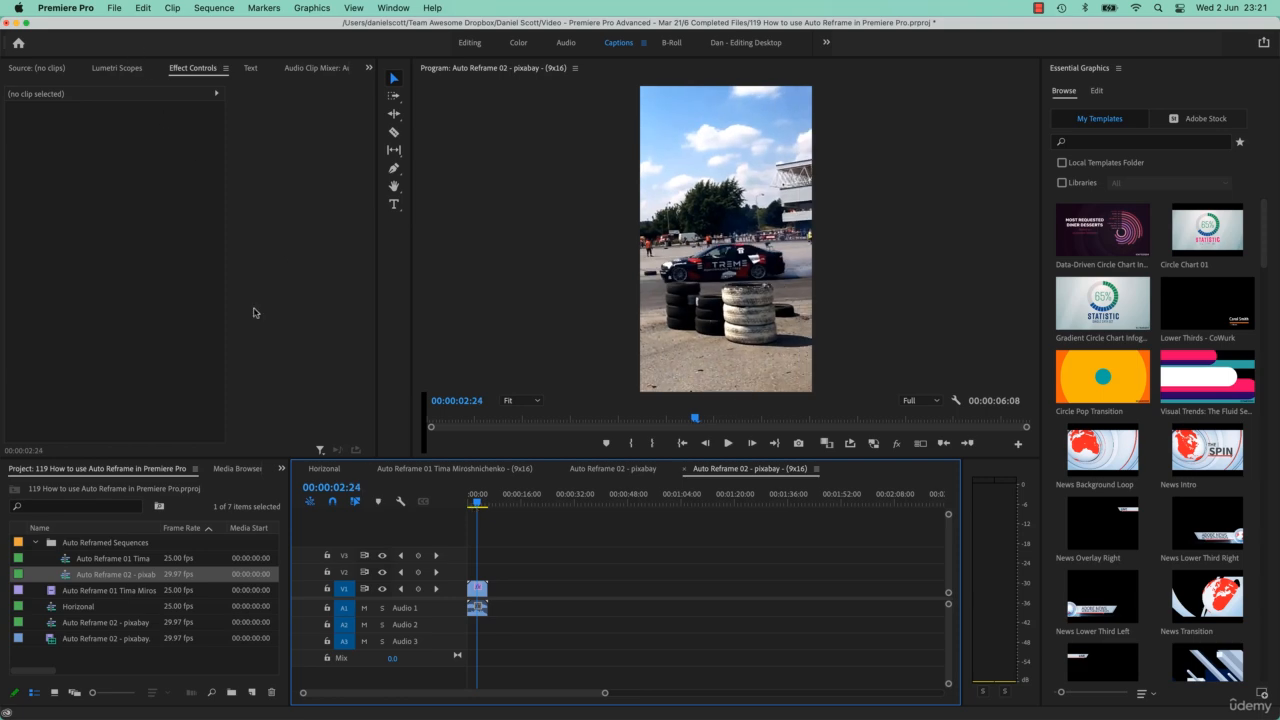
Turn on keyframing for the clip's Auto Reframe Adjust Position and set its horizontal value to -133.0
click(478, 587)
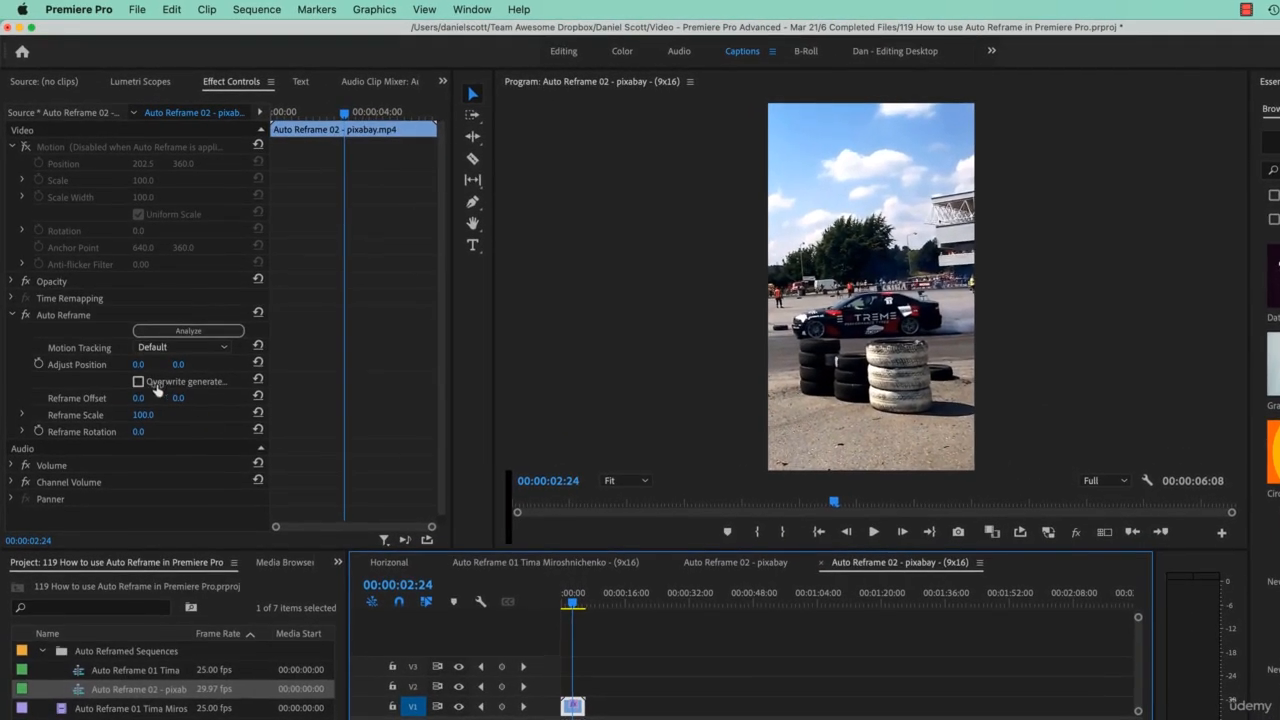
click(40, 366)
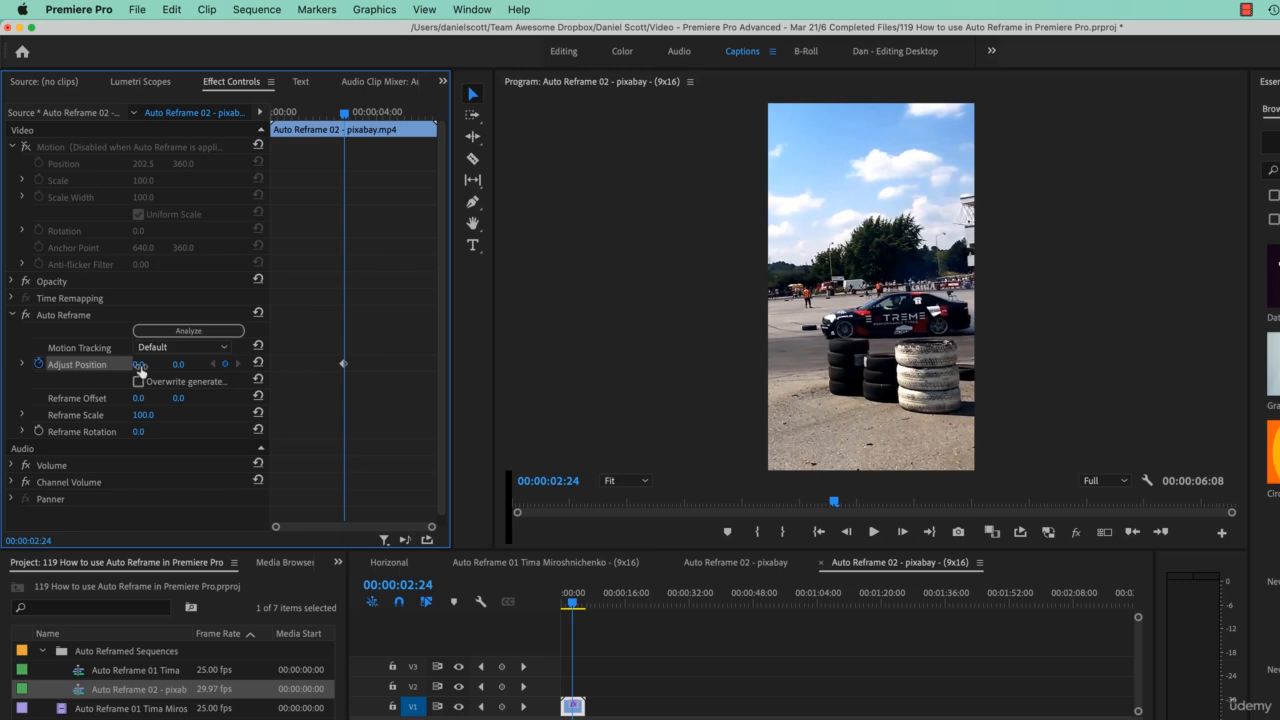
drag(140, 365, 127, 365)
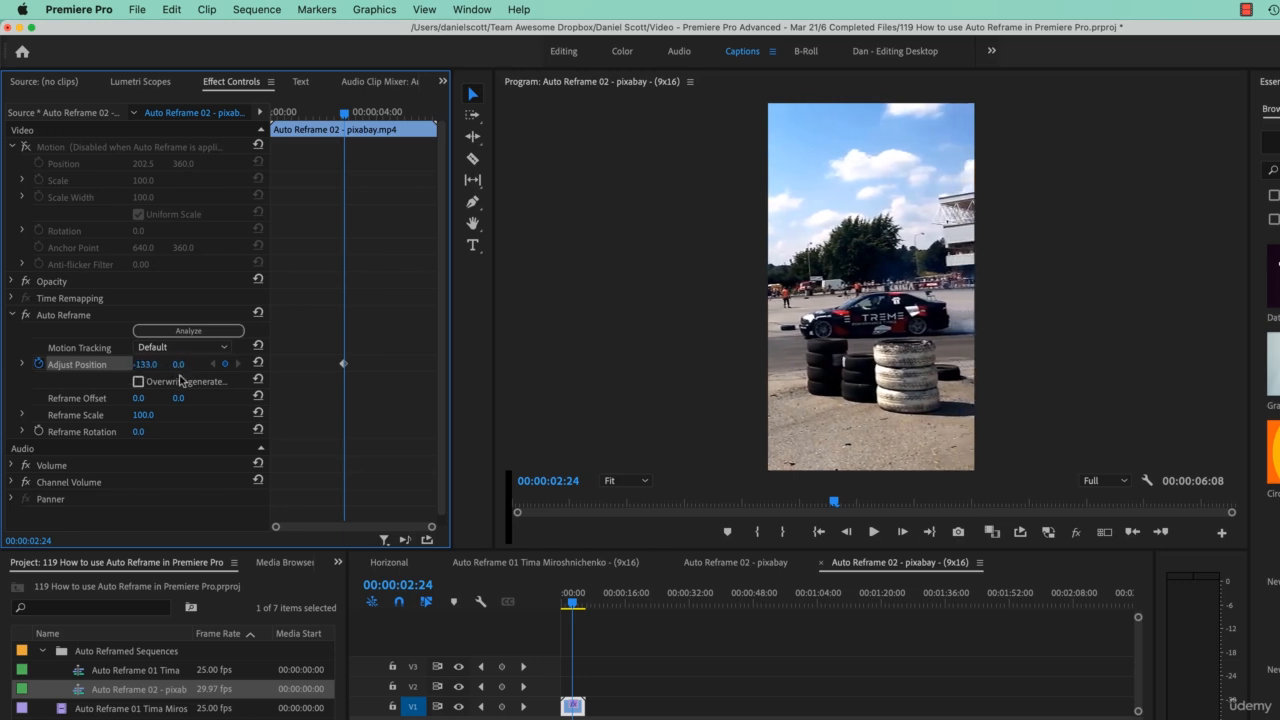
Move to 00:00:04:29 and set the Adjust Position horizontal value to 1596.0
click(573, 607)
drag(573, 607, 581, 612)
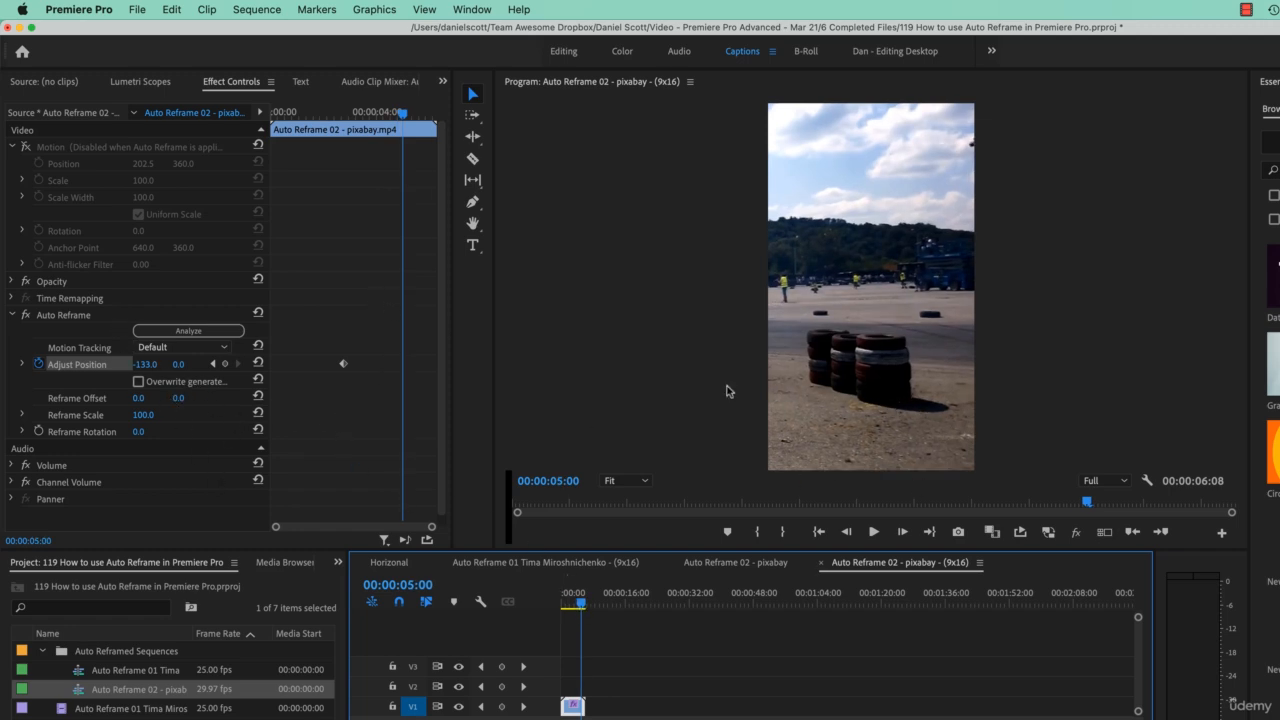
mouse_move(404, 114)
mouse_down()
mouse_move(351, 127)
mouse_move(405, 134)
mouse_up()
drag(149, 364, 203, 364)
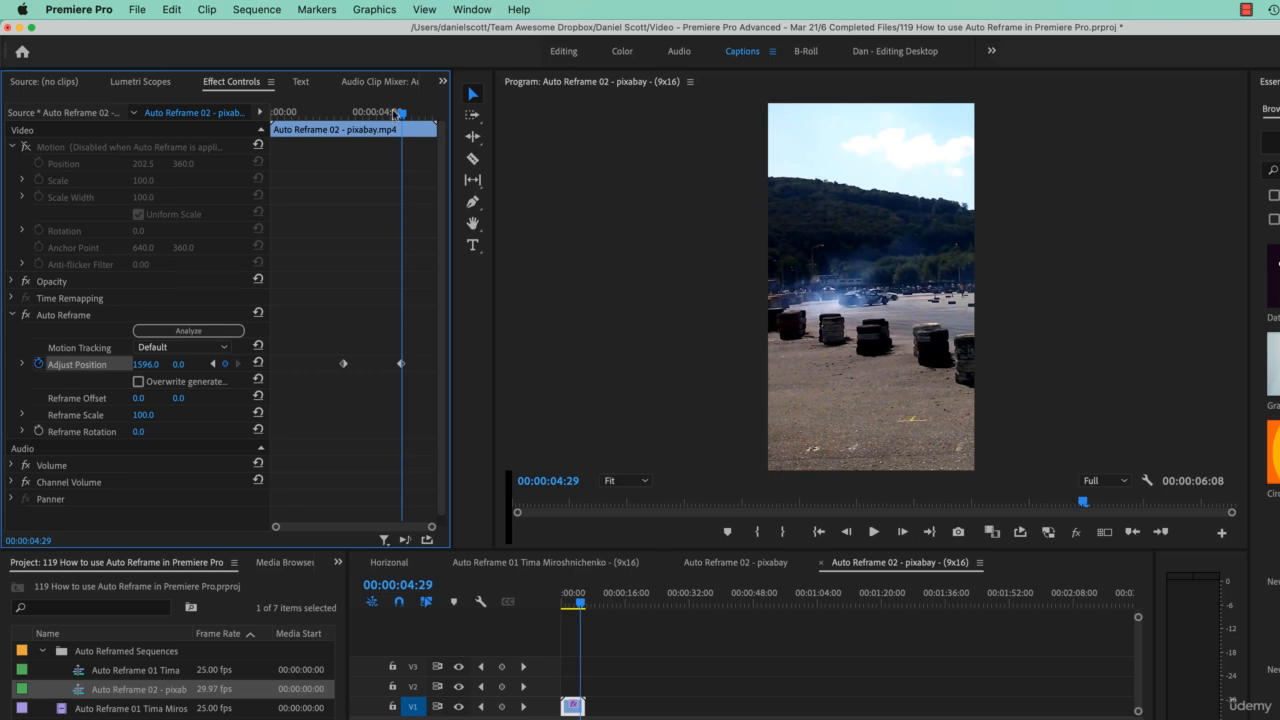
At the clip's last frame, 00:00:06:07, set the Adjust Position horizontal value to 1218.0
drag(403, 115, 441, 122)
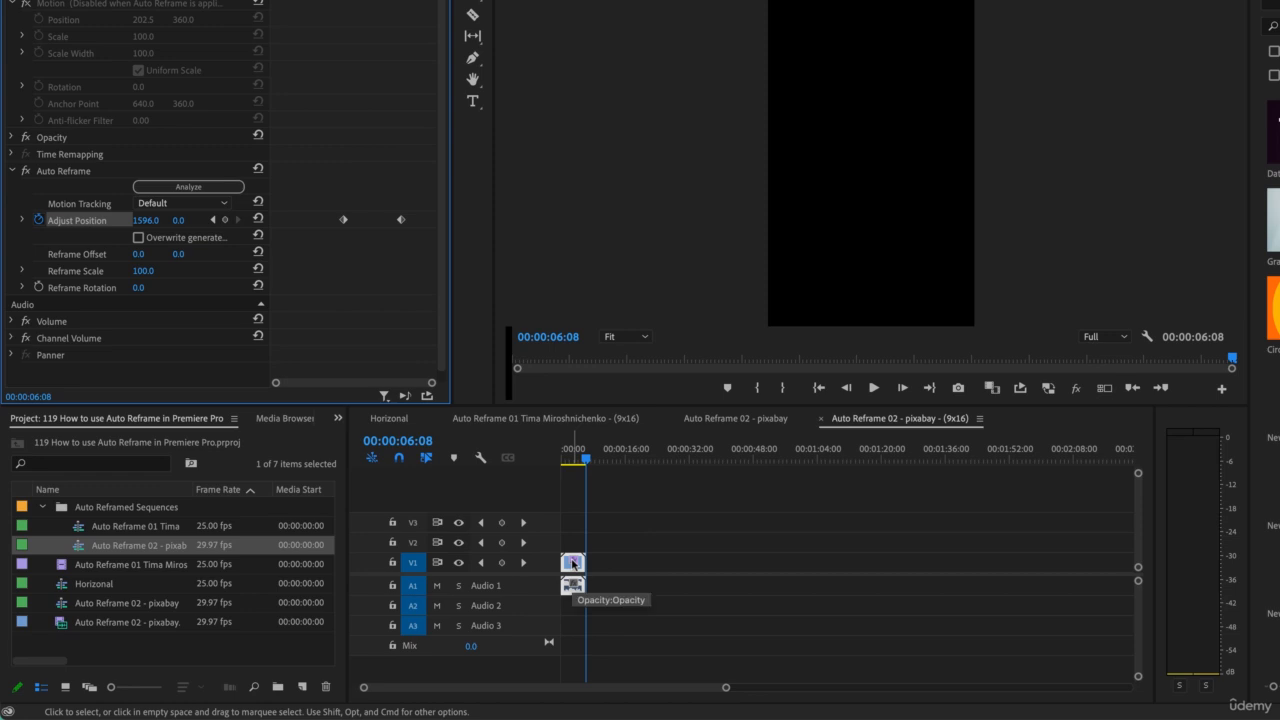
key(Left)
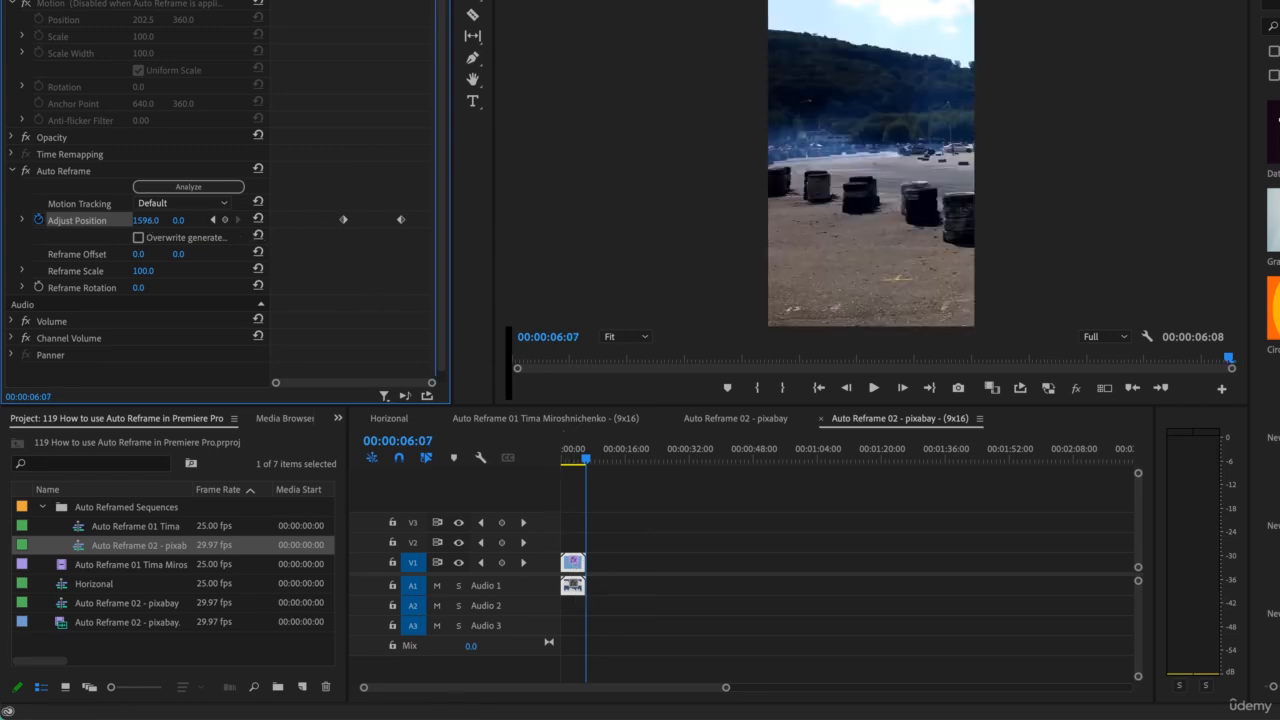
drag(146, 220, 50, 220)
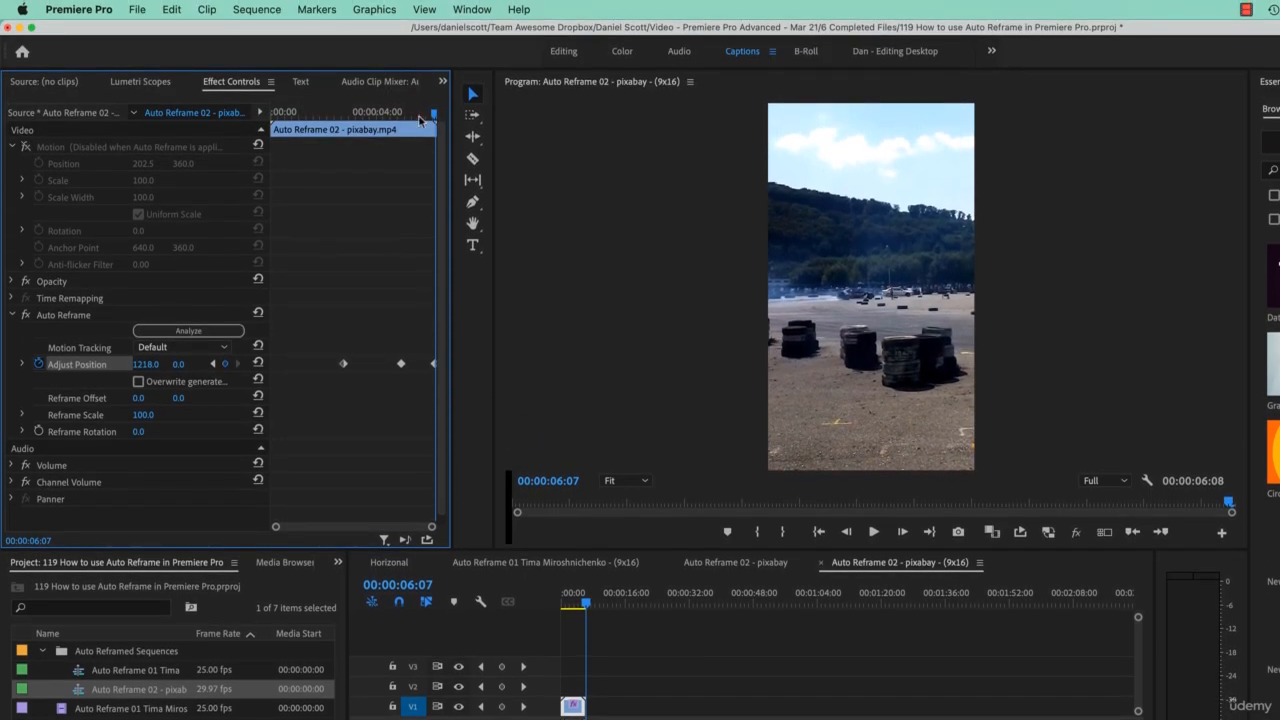
Replay the sequence from the start, then add an Adjust Position keyframe at 00:00:04:05 by raising its horizontal value
mouse_move(420, 119)
mouse_down()
mouse_move(334, 137)
mouse_move(426, 143)
mouse_up()
drag(575, 605, 378, 620)
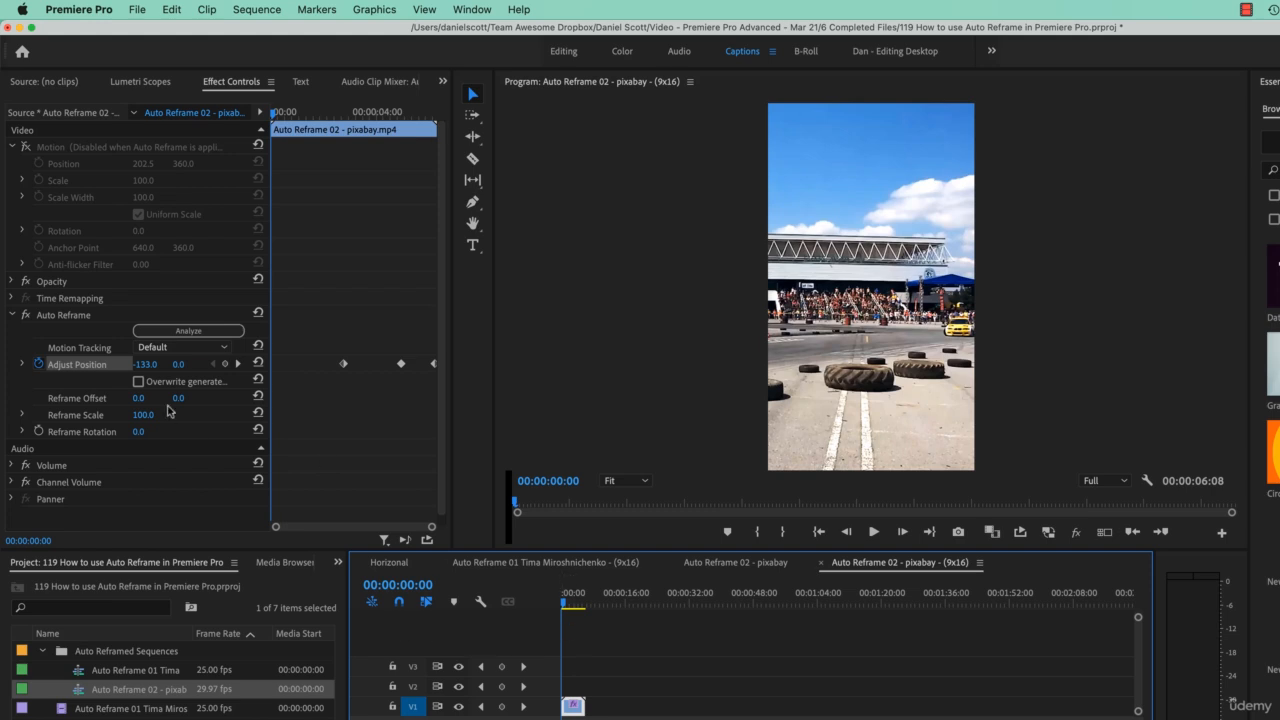
key(space)
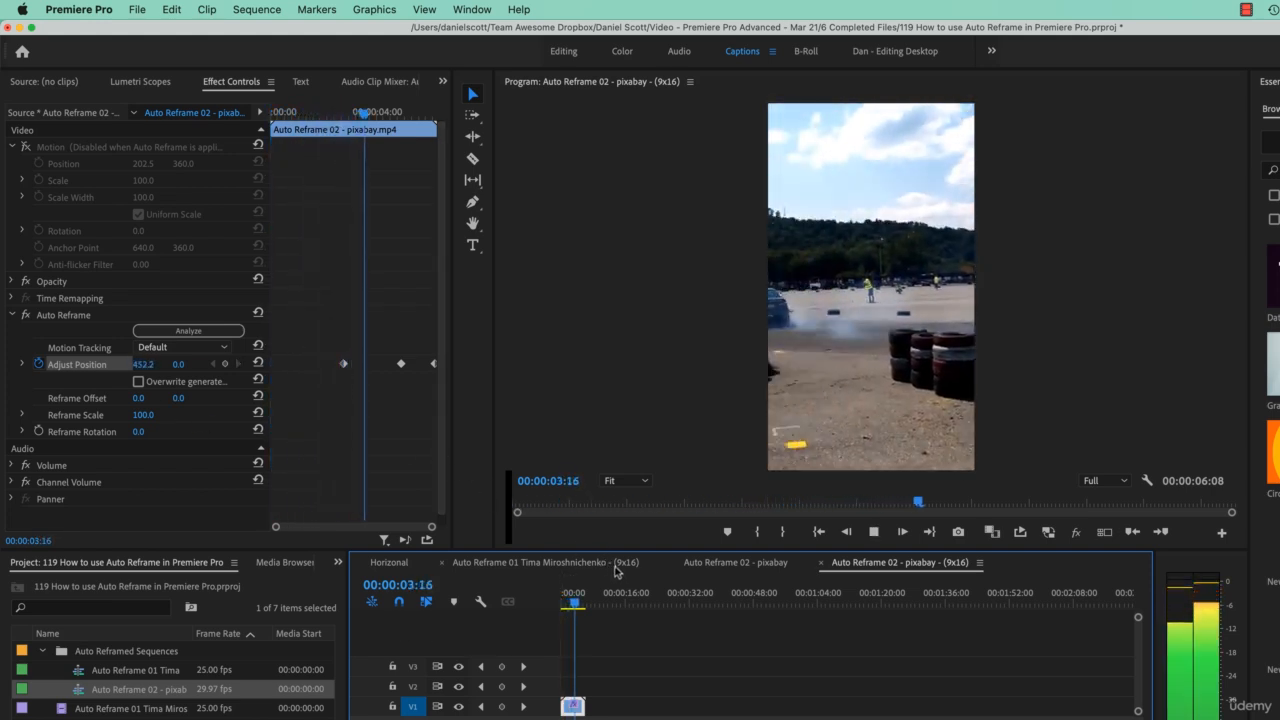
key(space)
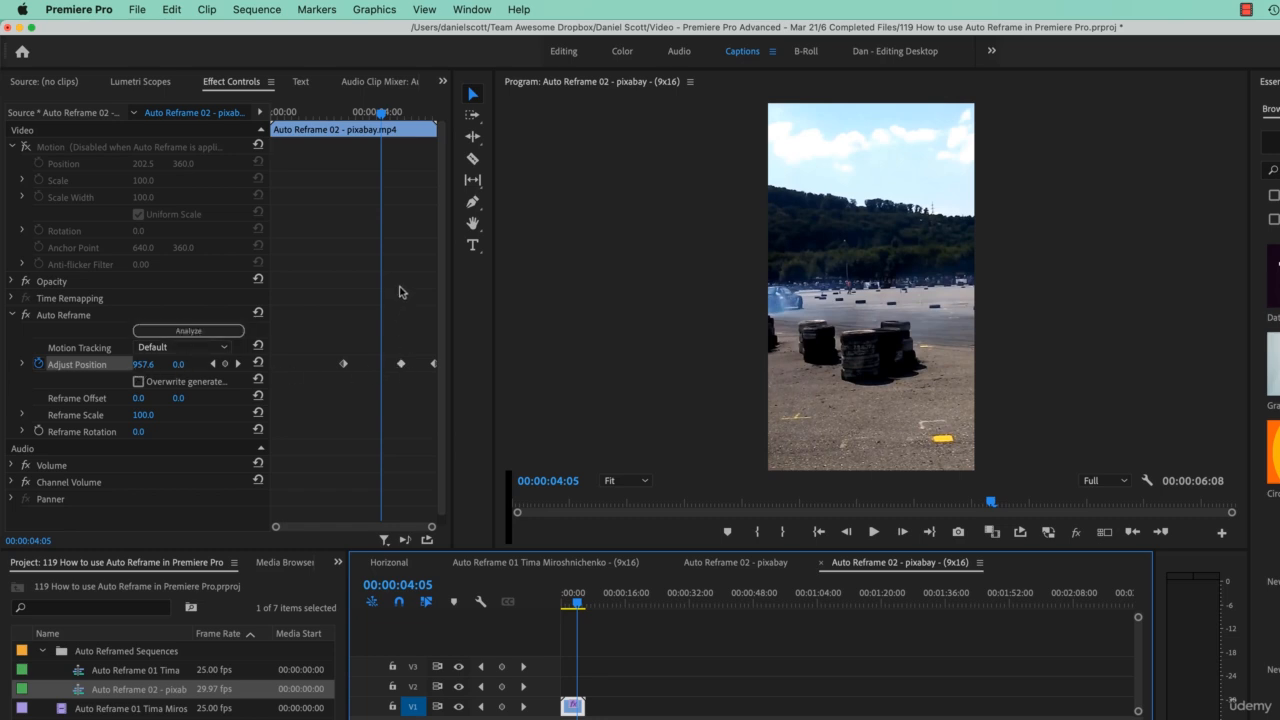
drag(145, 364, 342, 364)
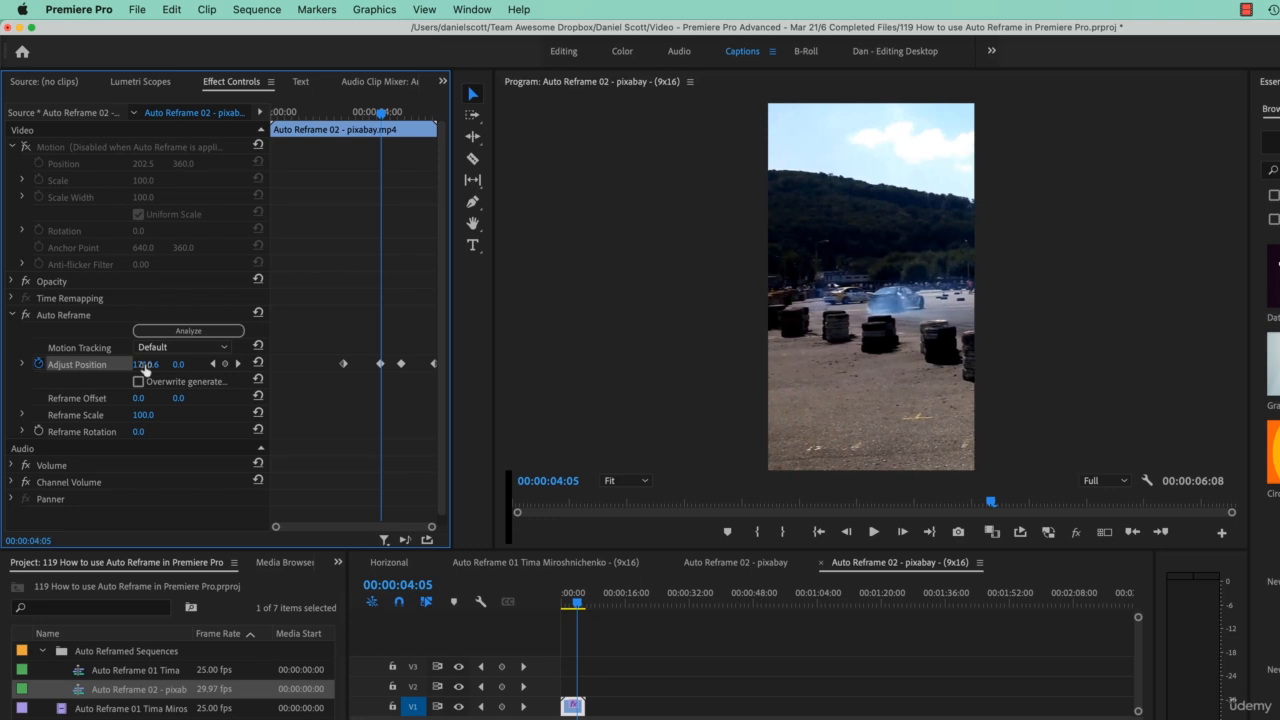
Replay the reframed clip to check the framing, then save the project
drag(376, 113, 326, 113)
key(space)
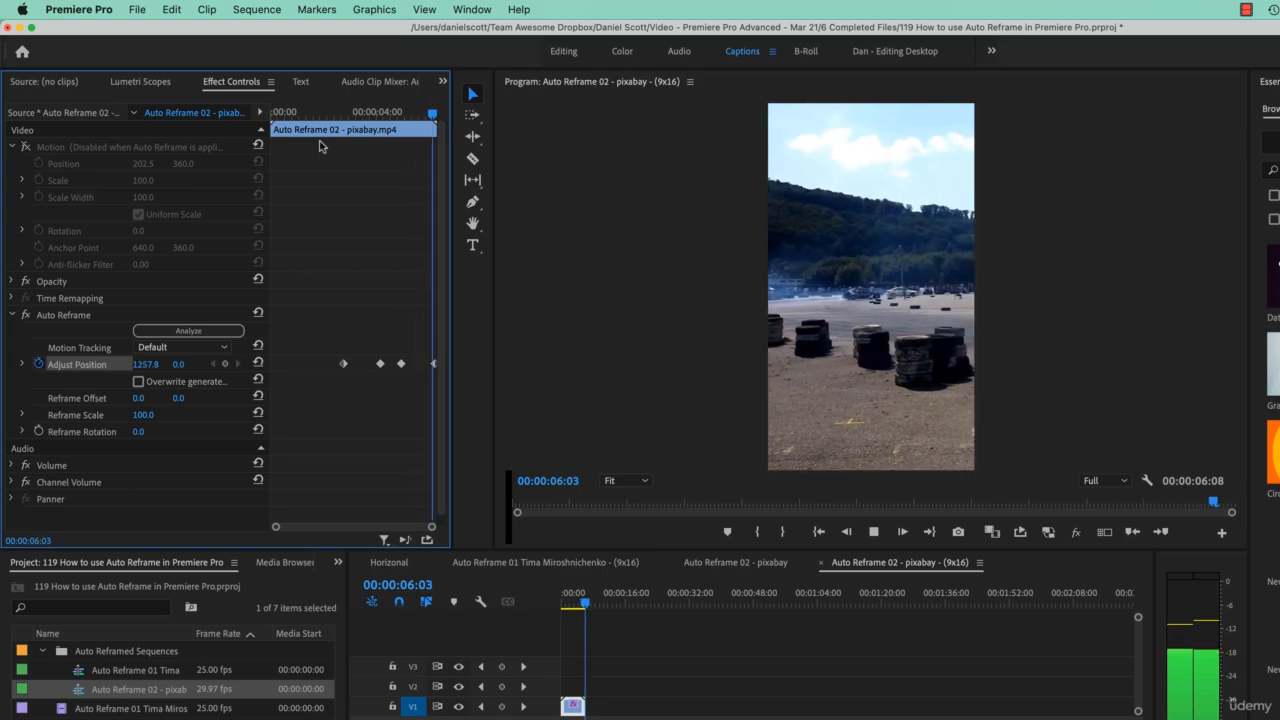
key(space)
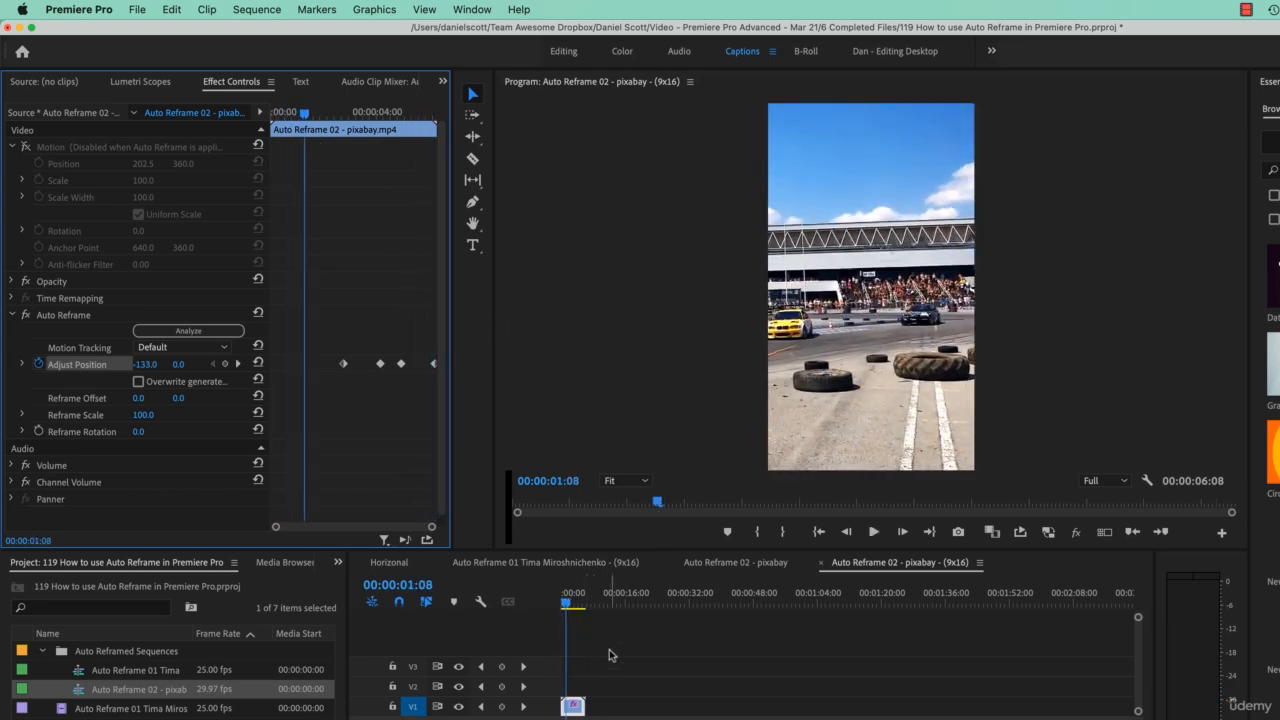
key(super+s)
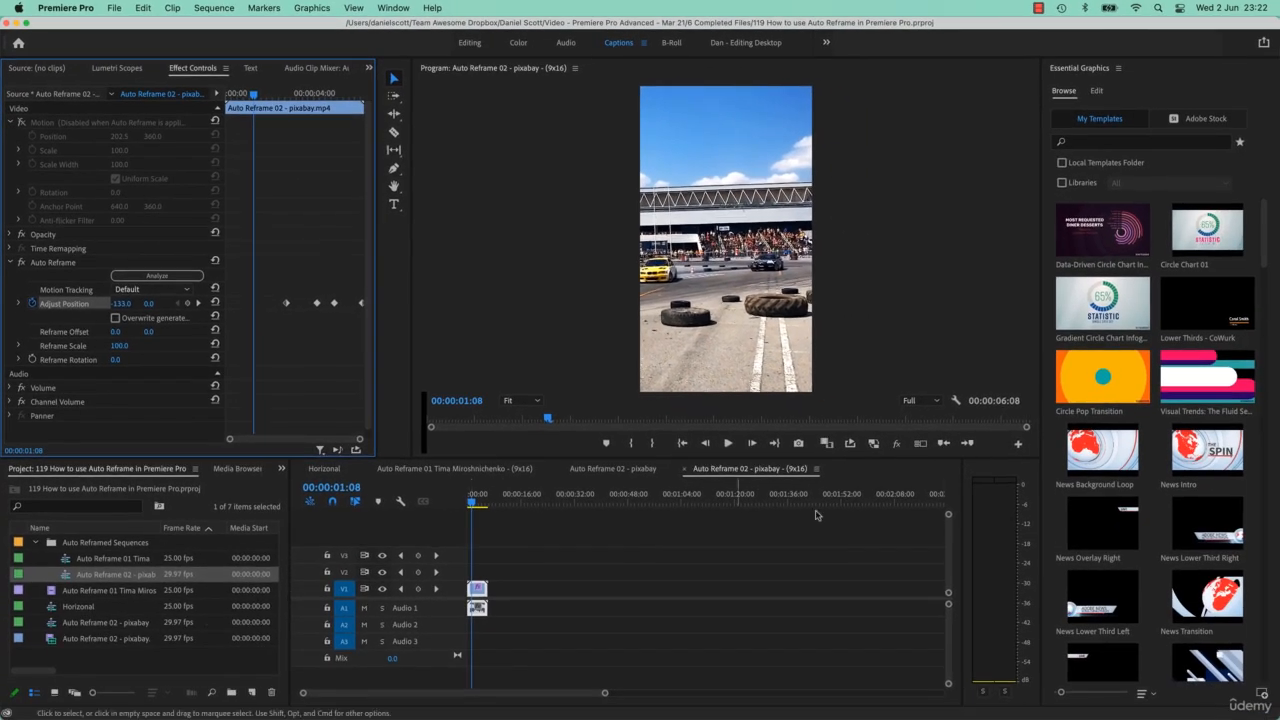
Import pexels-pavel-danilyuk-7591849.mp4 and video.mp4 from the Fitness folder into the project
click(610, 470)
click(512, 469)
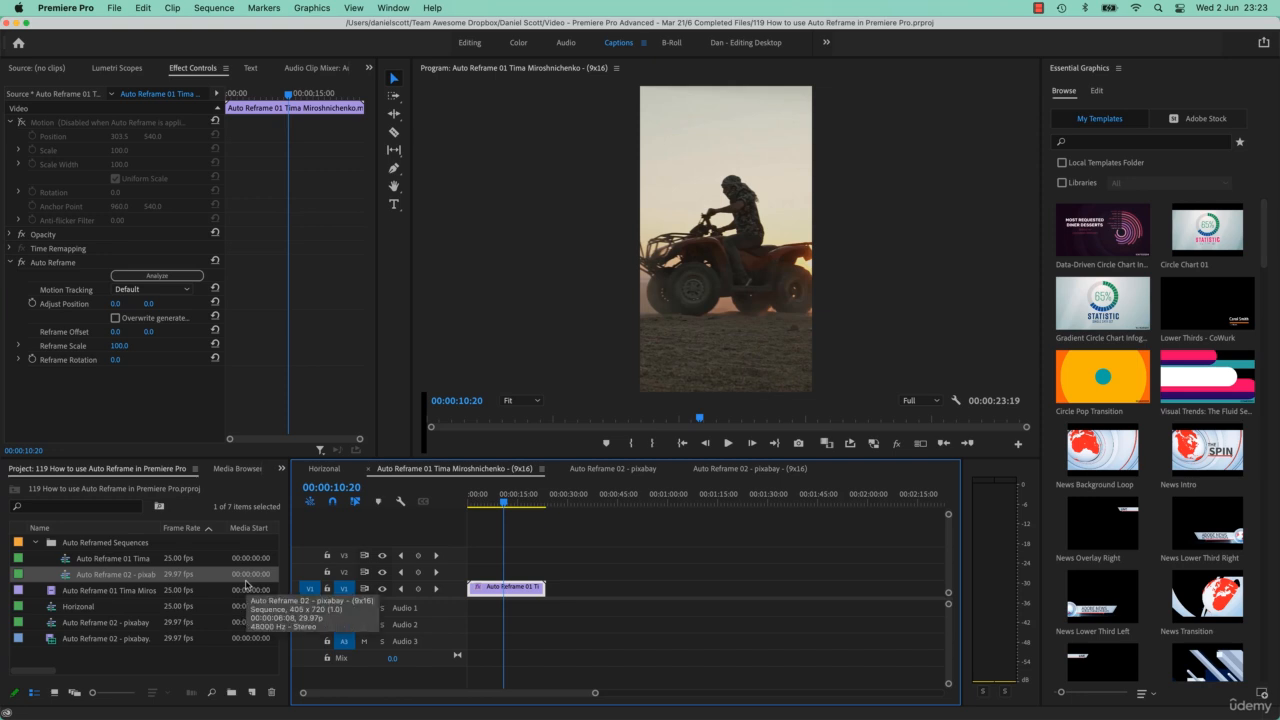
key(super+Tab)
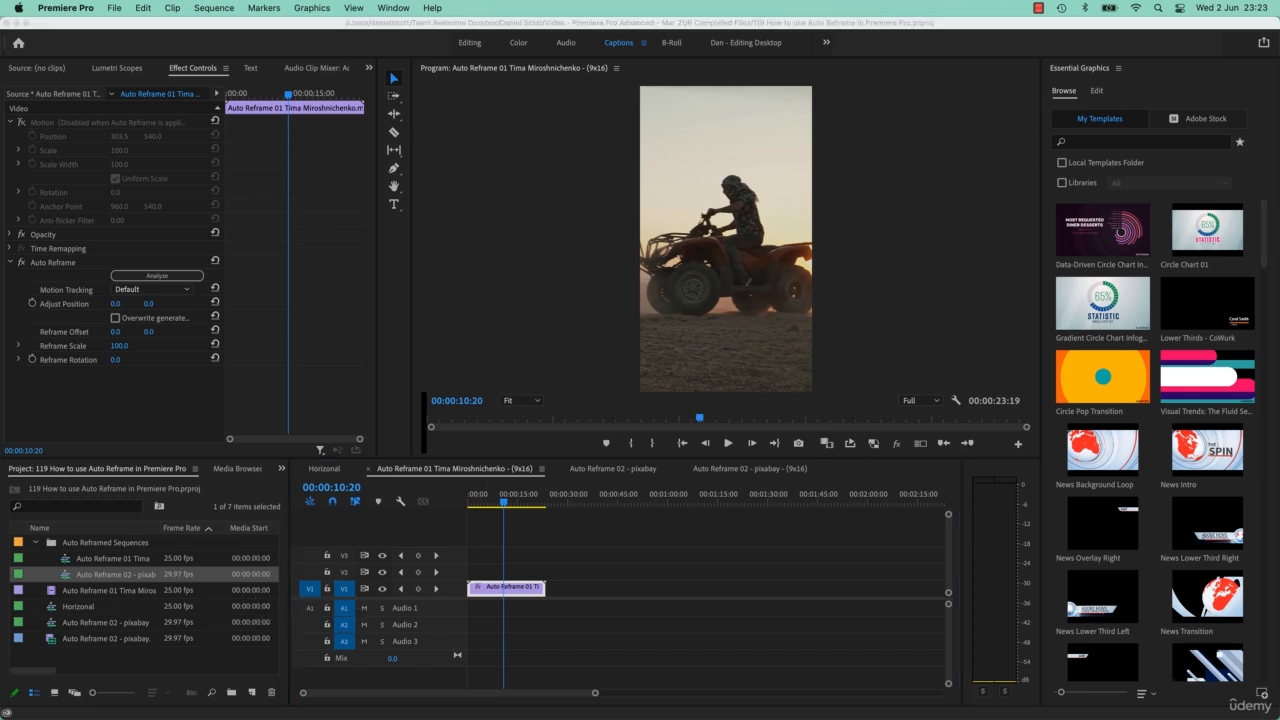
click(705, 514)
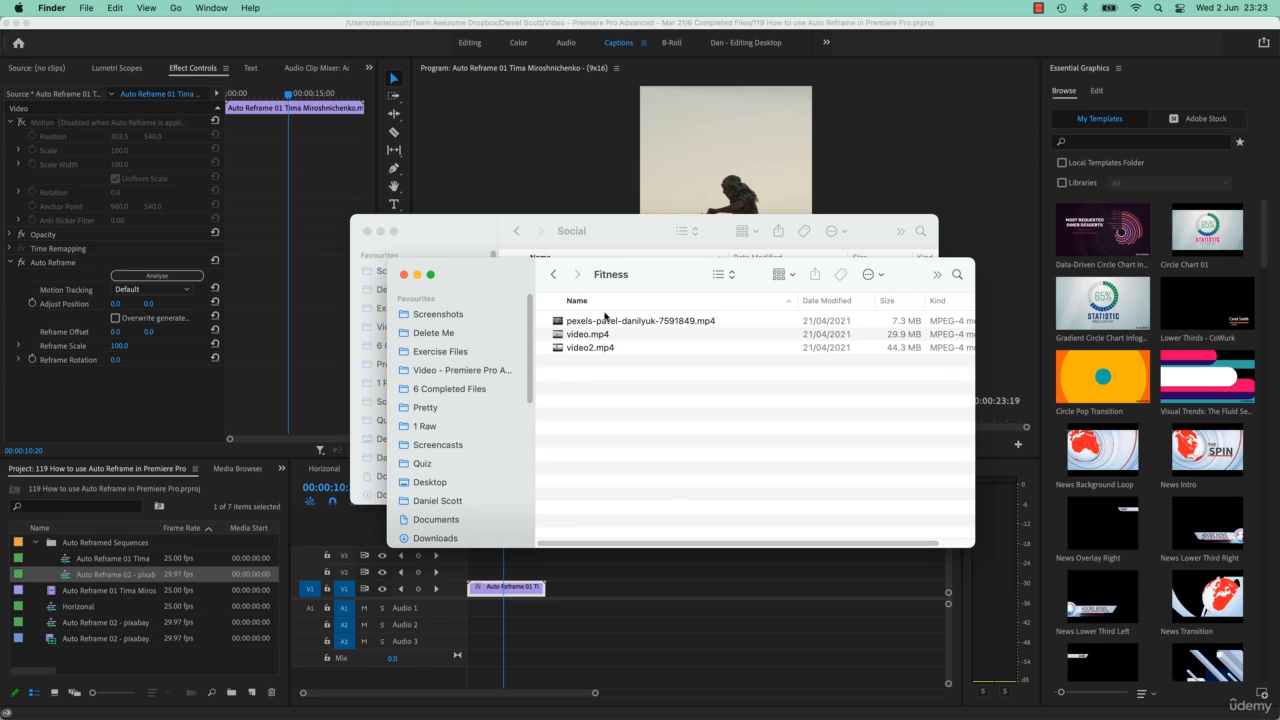
click(605, 320)
shift+click(594, 338)
drag(605, 325, 181, 654)
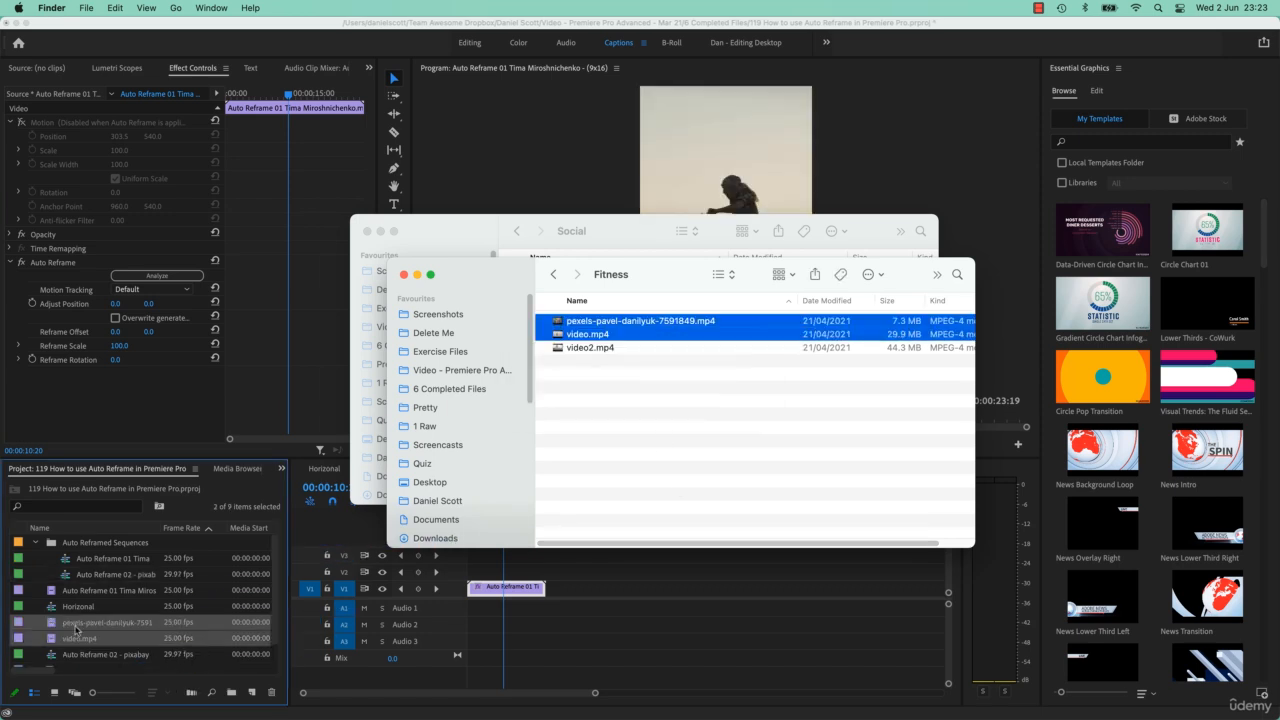
Create a new sequence from the pexels-pavel-danilyuk-7591849 clip
click(77, 628)
double_click(96, 622)
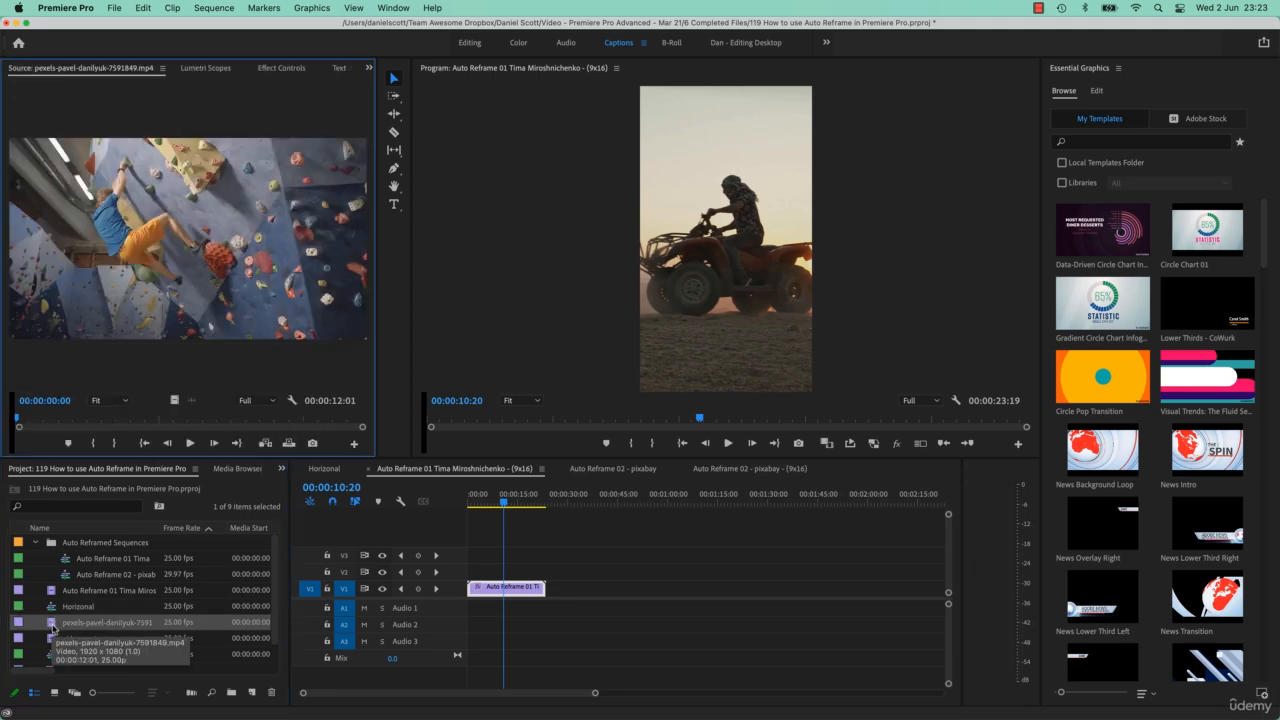
drag(52, 626, 259, 689)
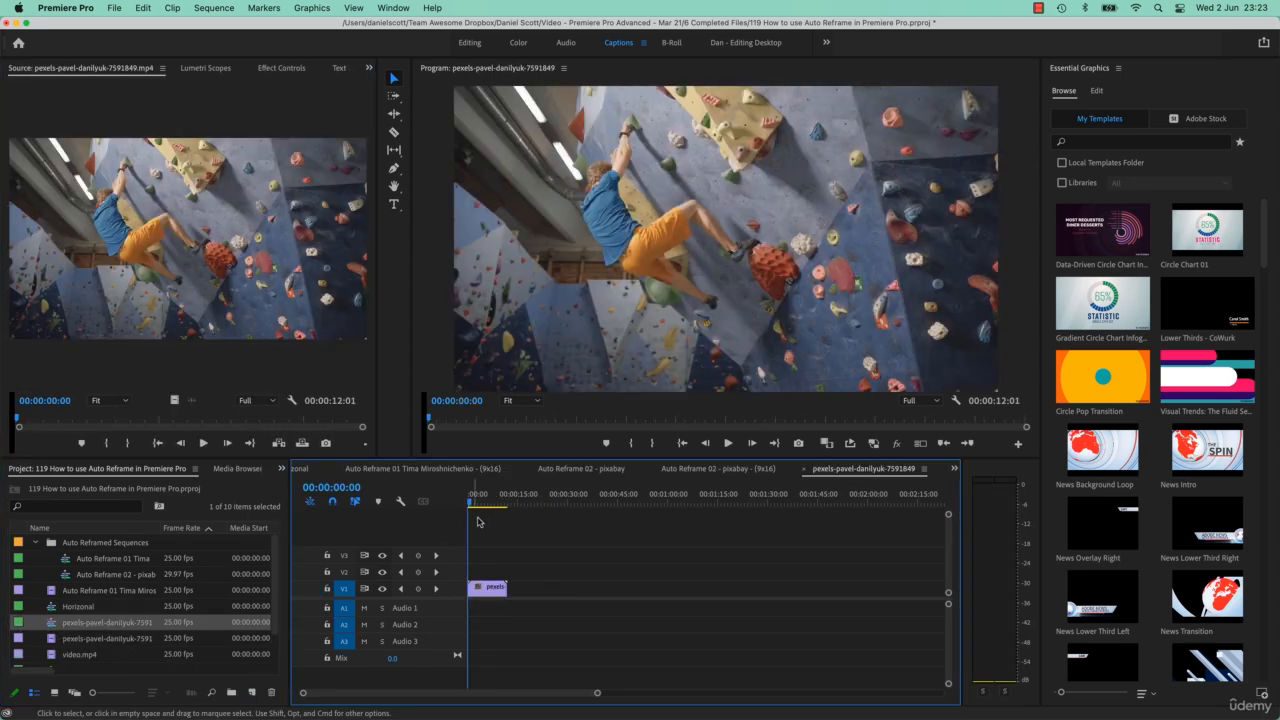
Apply Auto Reframe Sequence to the pexels-pavel-danilyuk-7591849 sequence with the default settings
drag(482, 502, 497, 502)
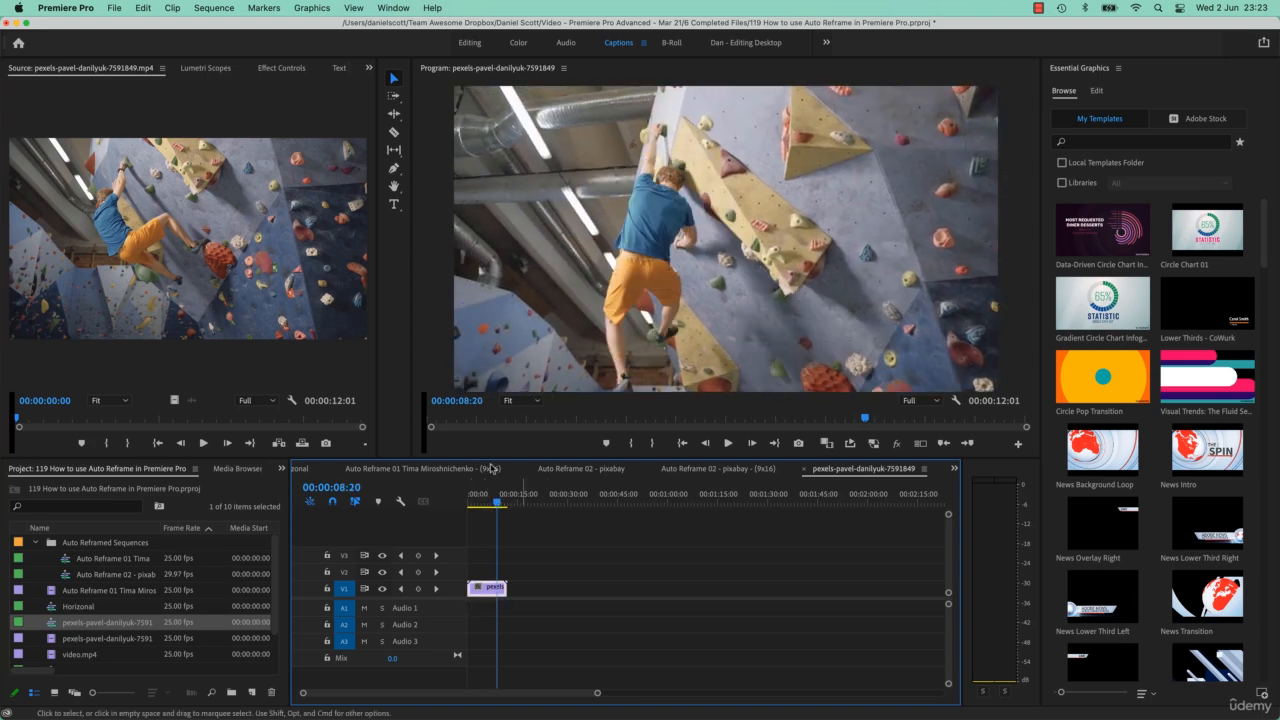
click(214, 7)
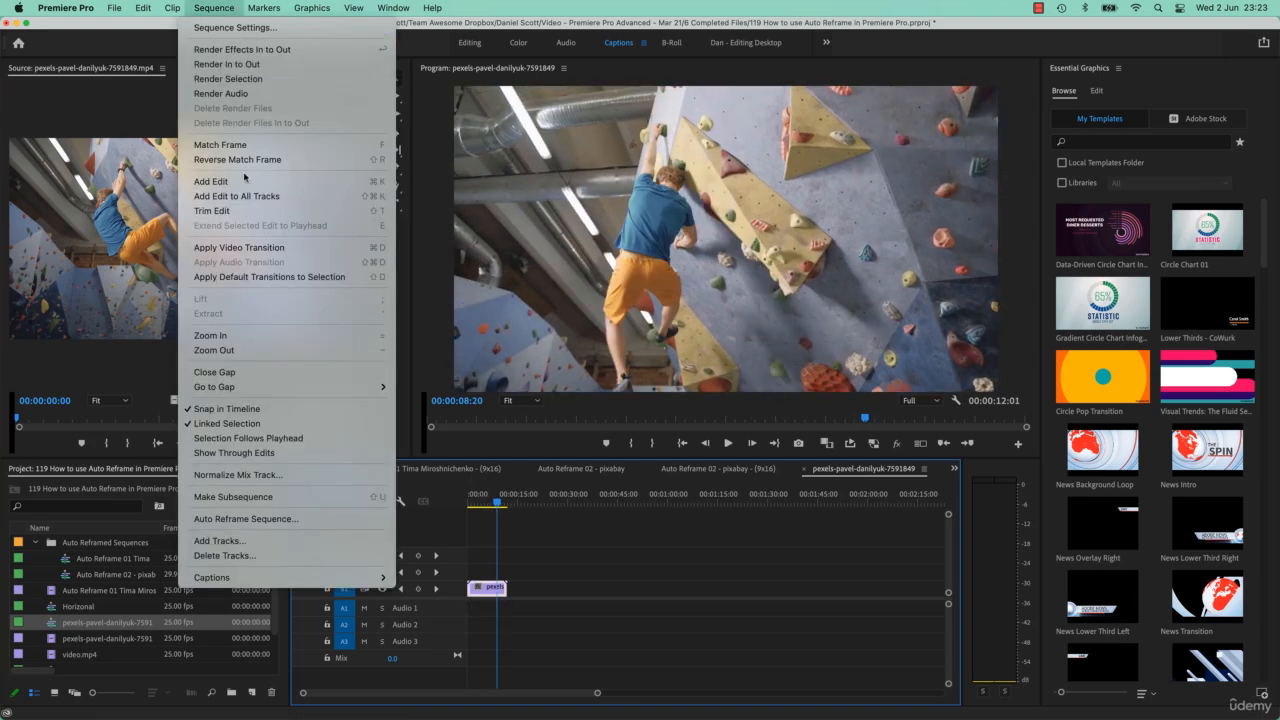
click(284, 526)
click(800, 450)
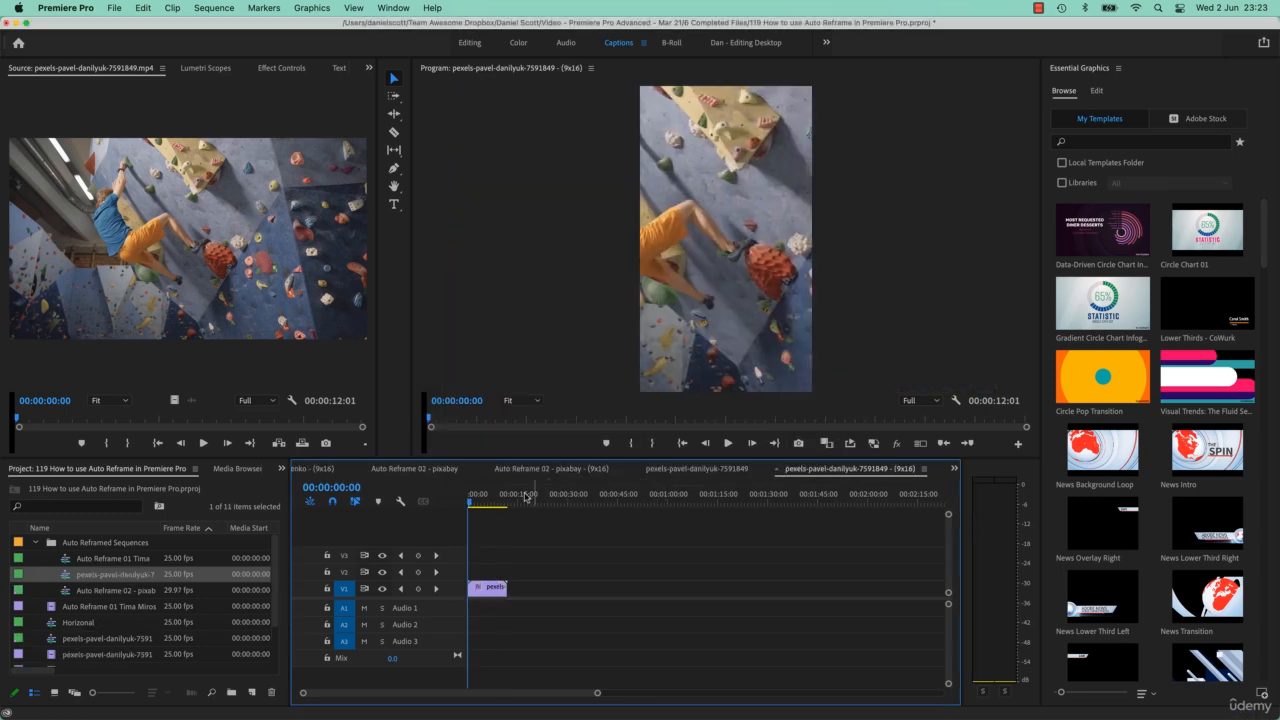
Play back the reframed climbing sequence and inspect the clip's Auto Reframe effect settings
key(space)
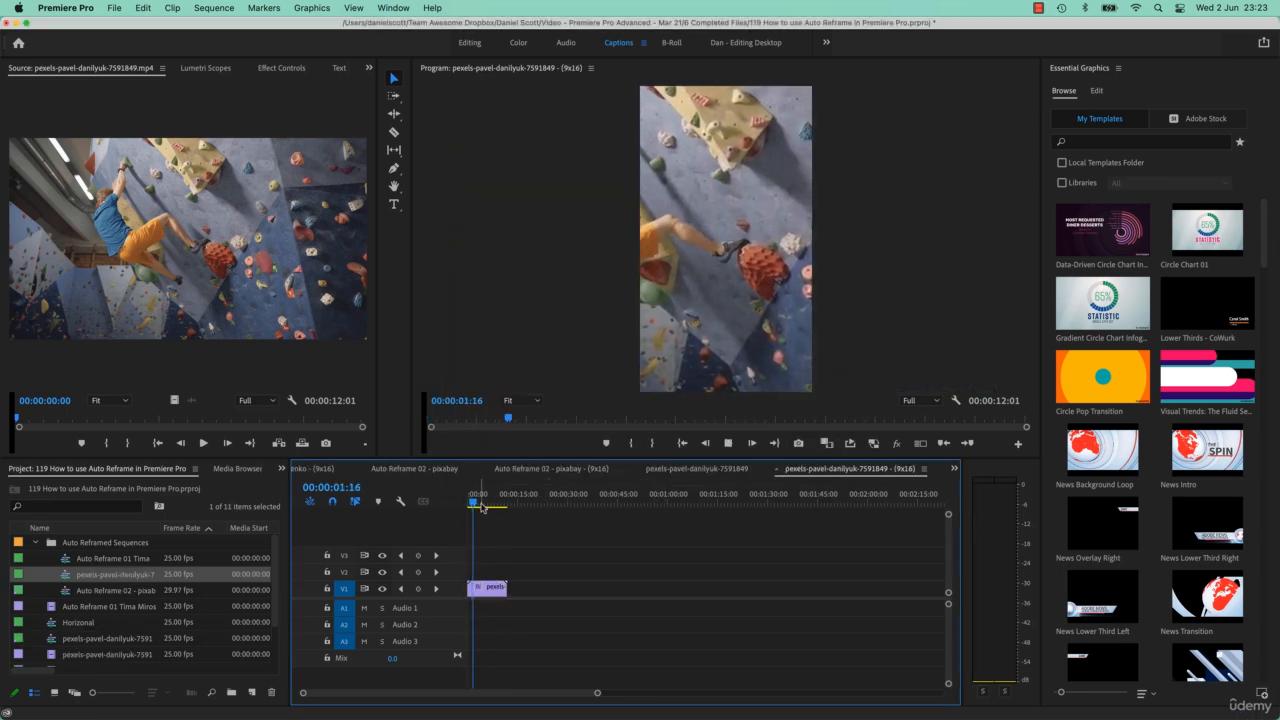
drag(477, 507, 501, 511)
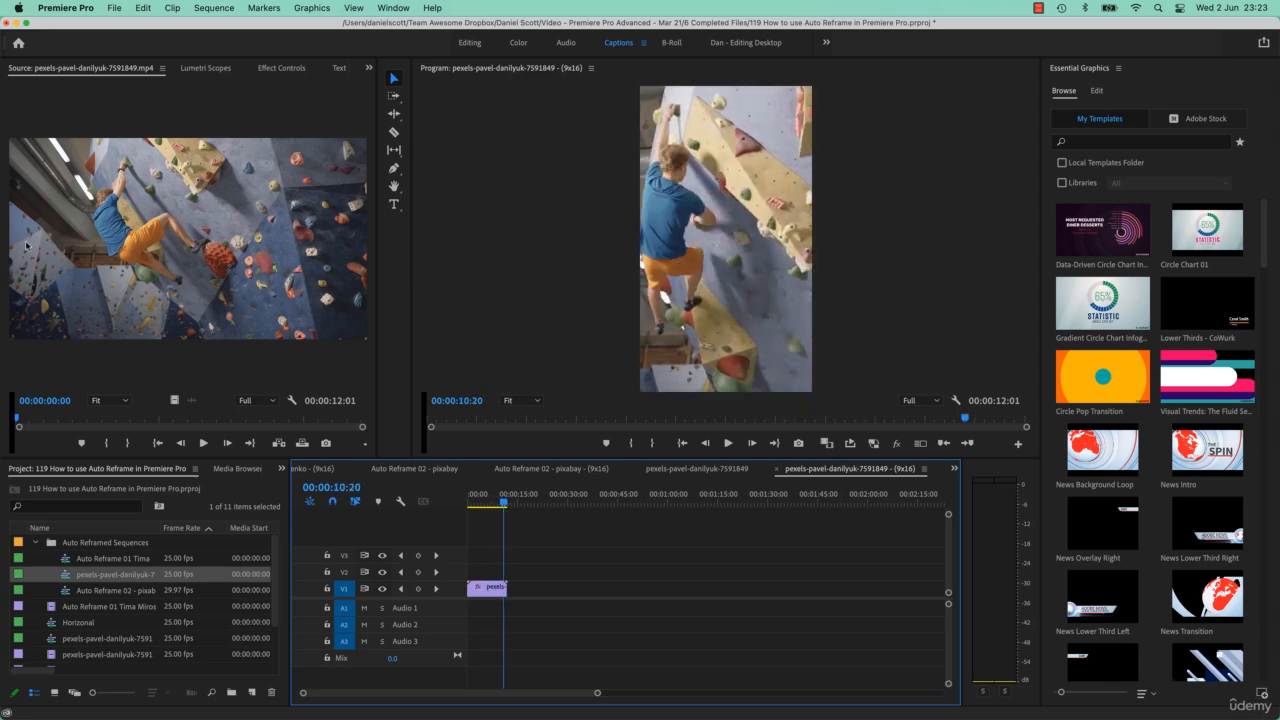
click(487, 588)
click(274, 66)
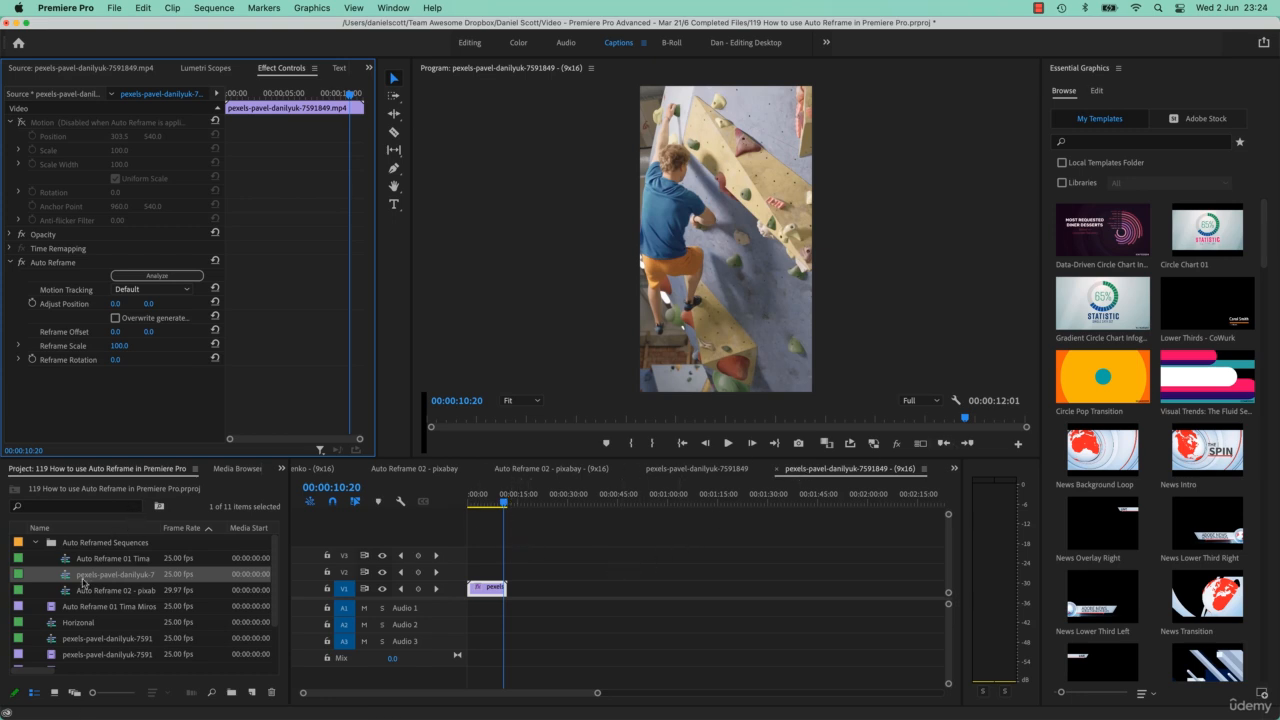
Create a new sequence from the video.mp4 clip
scroll(83, 640, down, 2)
click(100, 627)
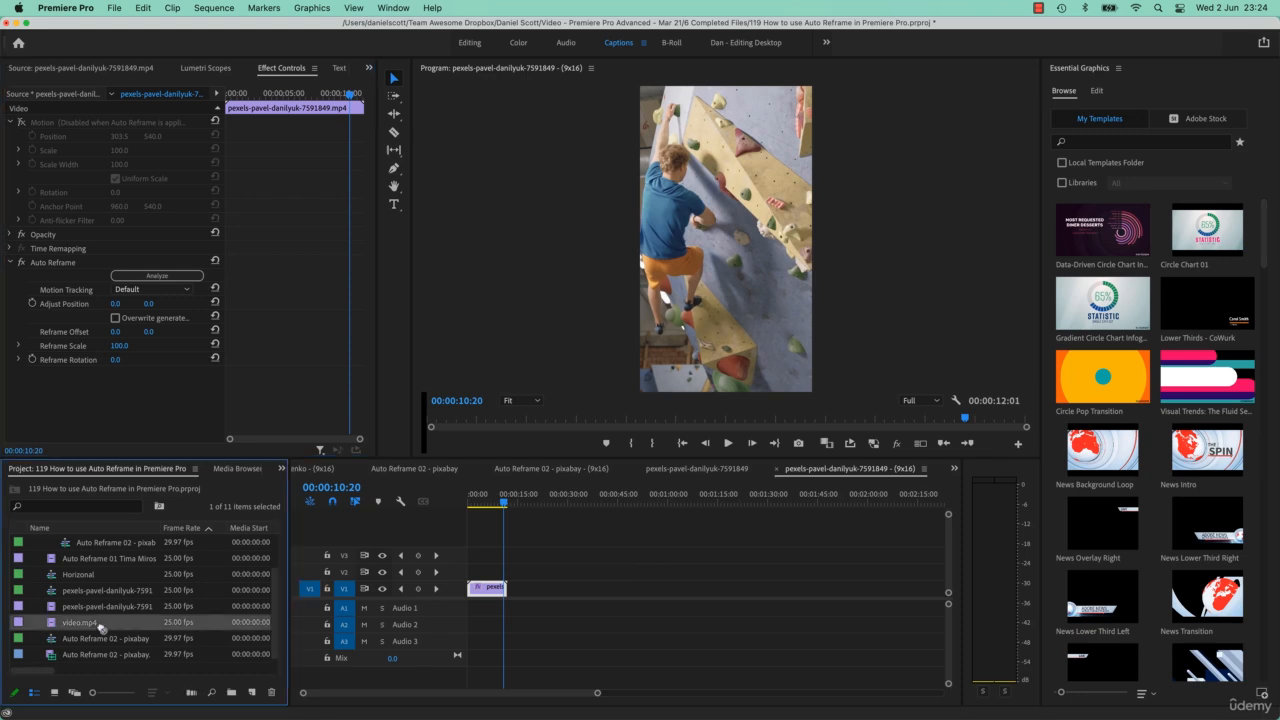
drag(100, 627, 252, 693)
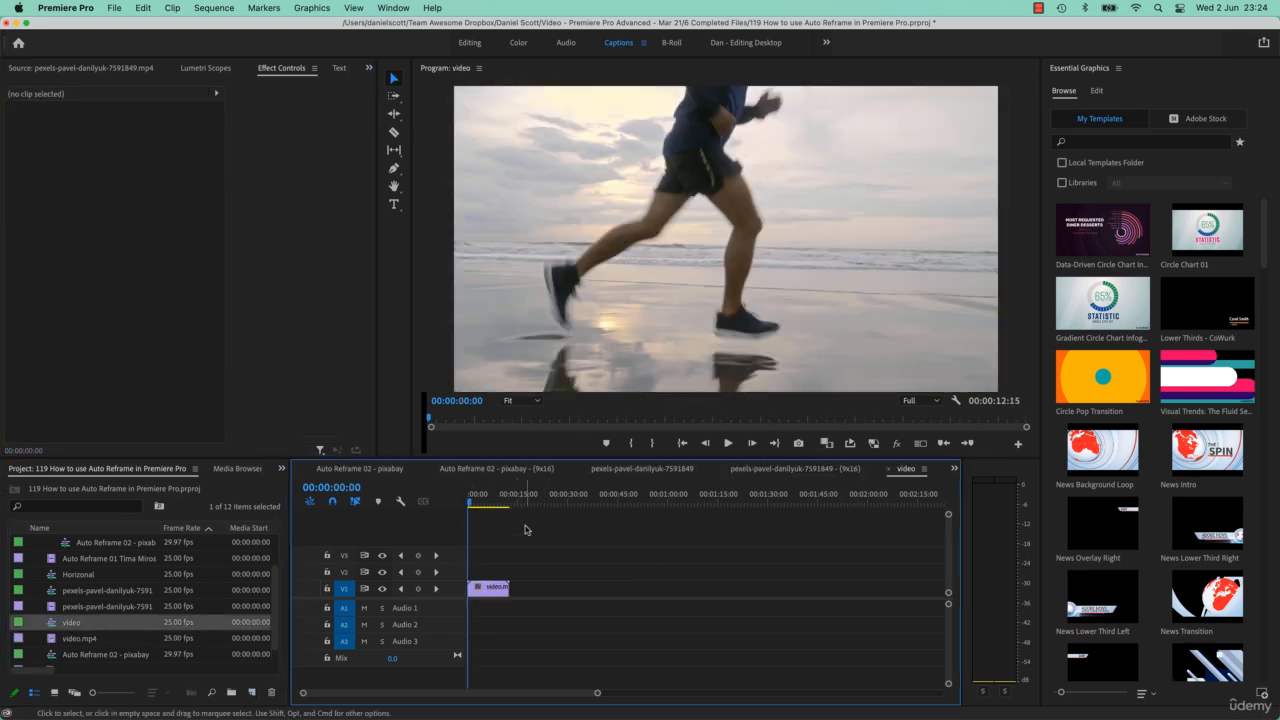
Apply Auto Reframe Sequence to the video sequence with the default settings
click(498, 588)
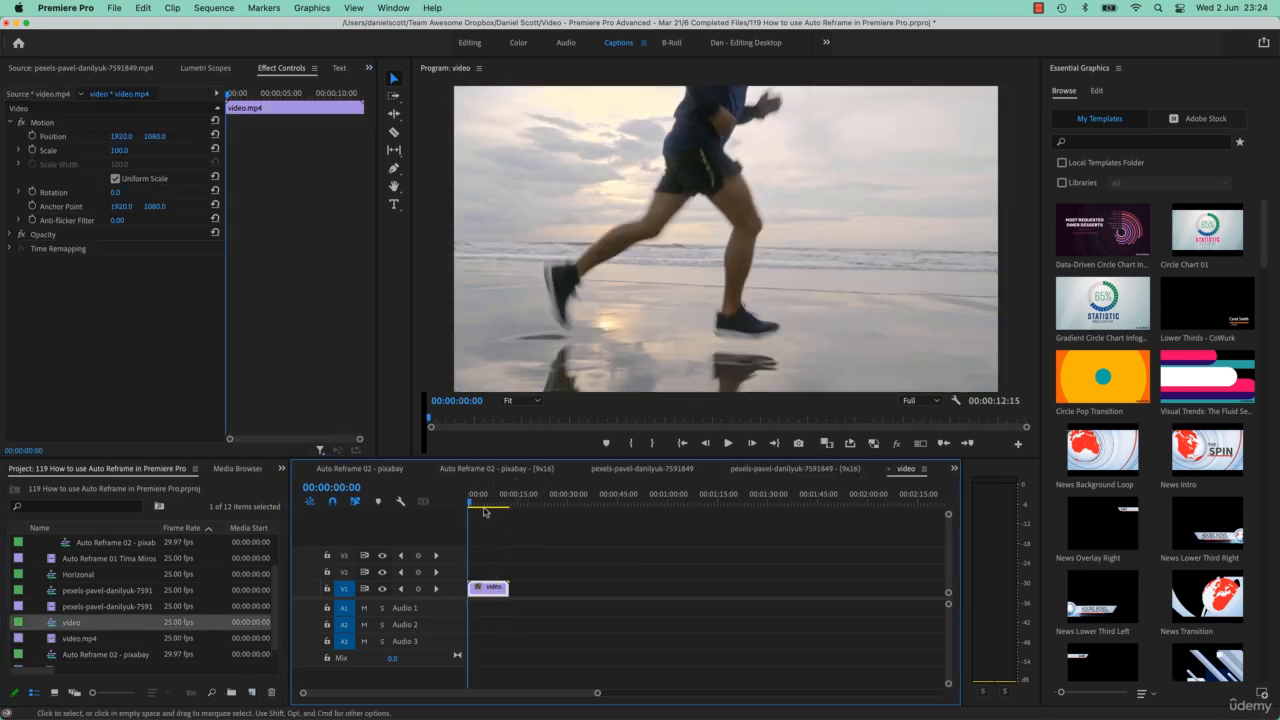
click(213, 8)
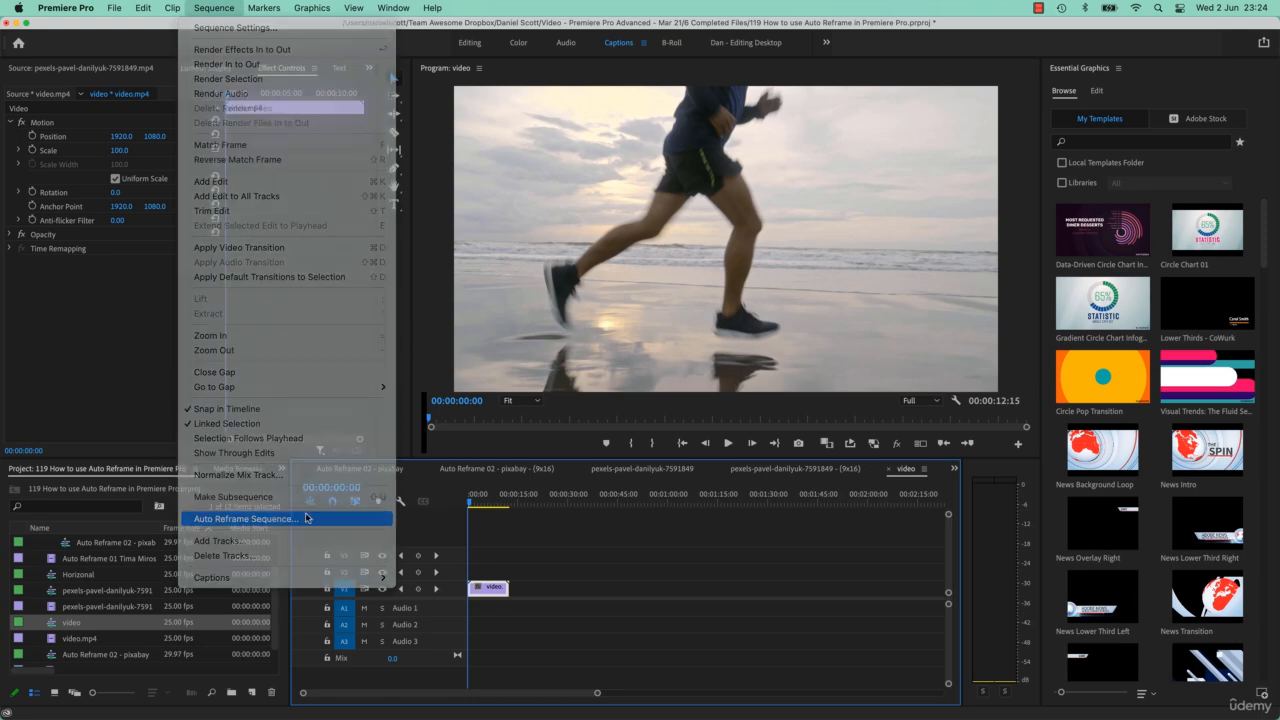
click(305, 518)
click(784, 457)
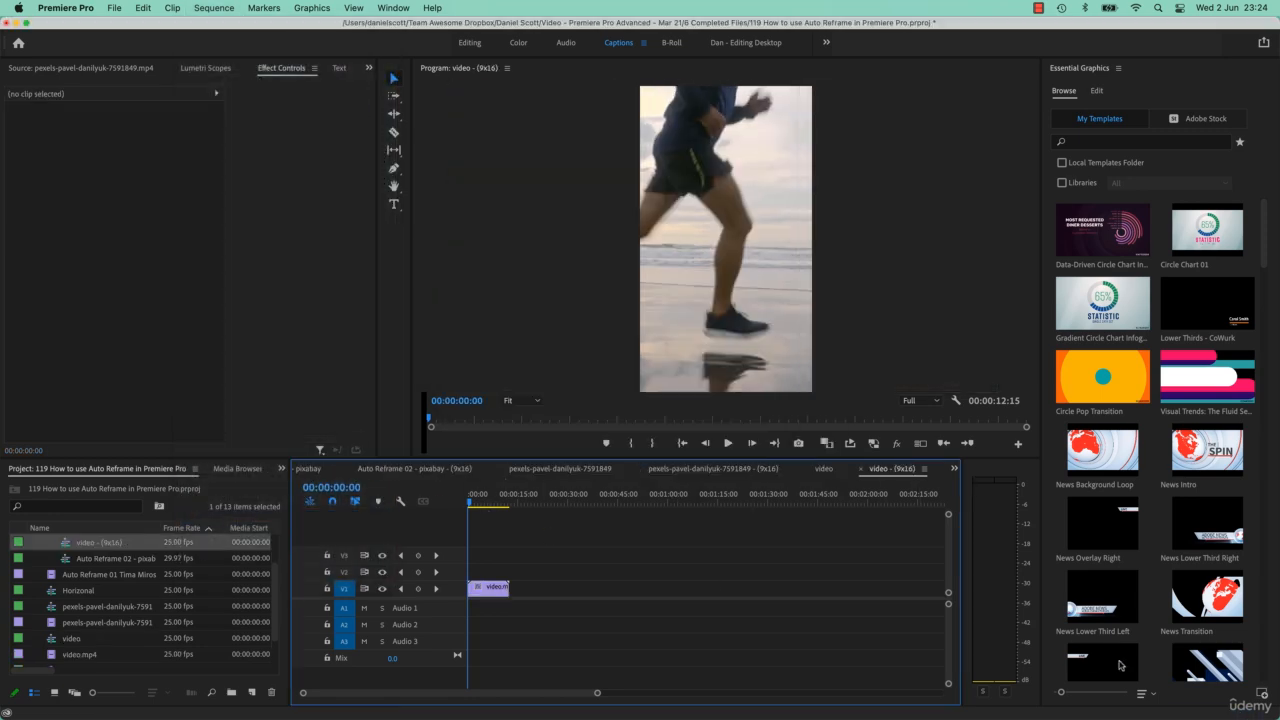
Play back the reframed running sequence and inspect the clip's Auto Reframe effect
key(space)
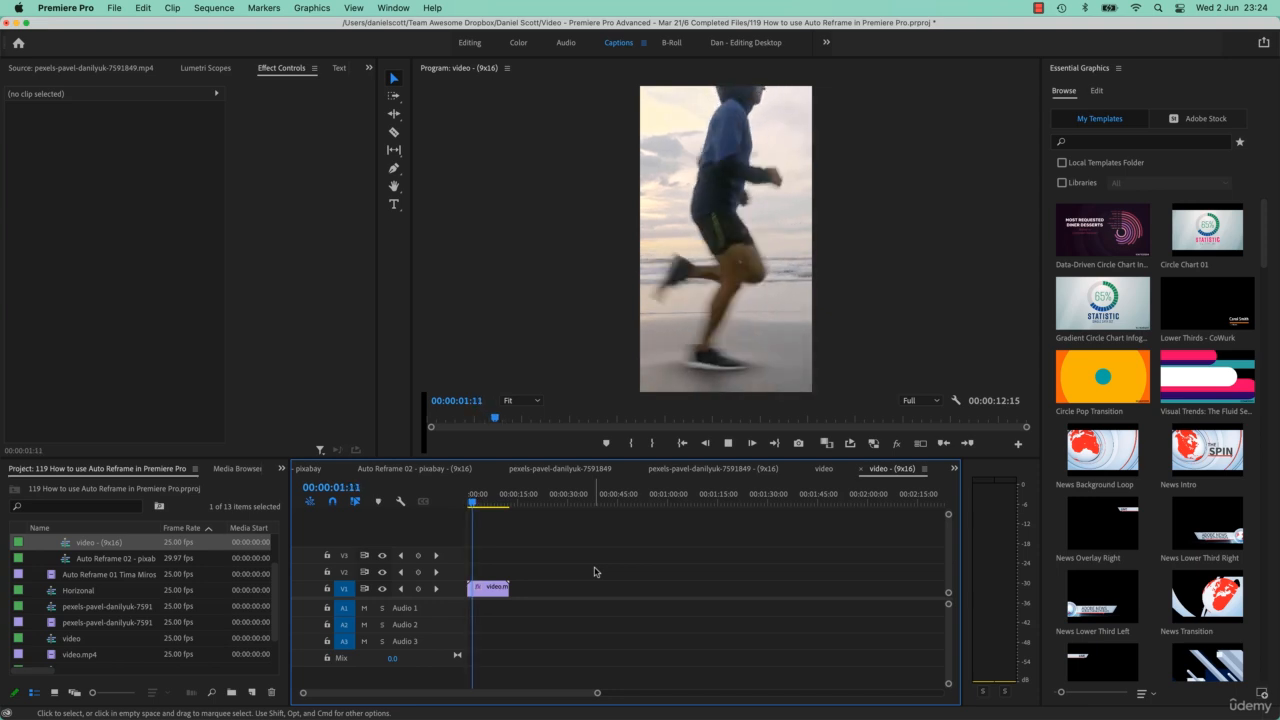
key(space)
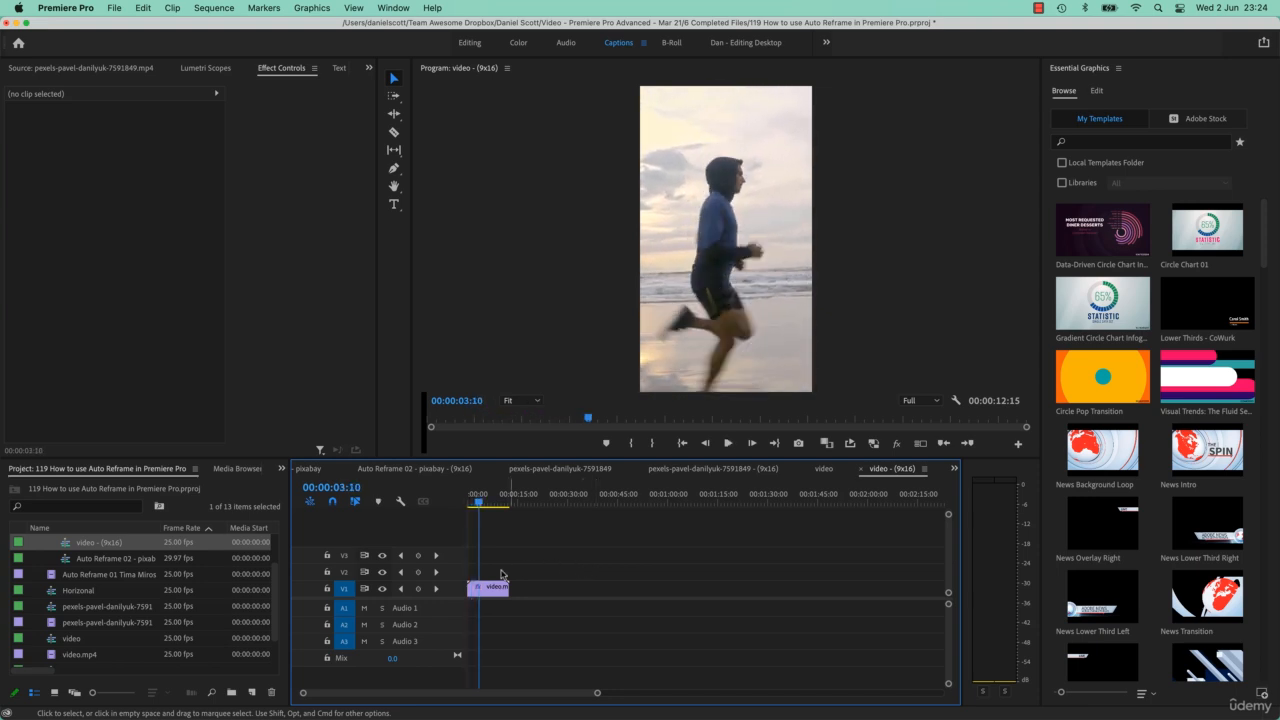
click(490, 587)
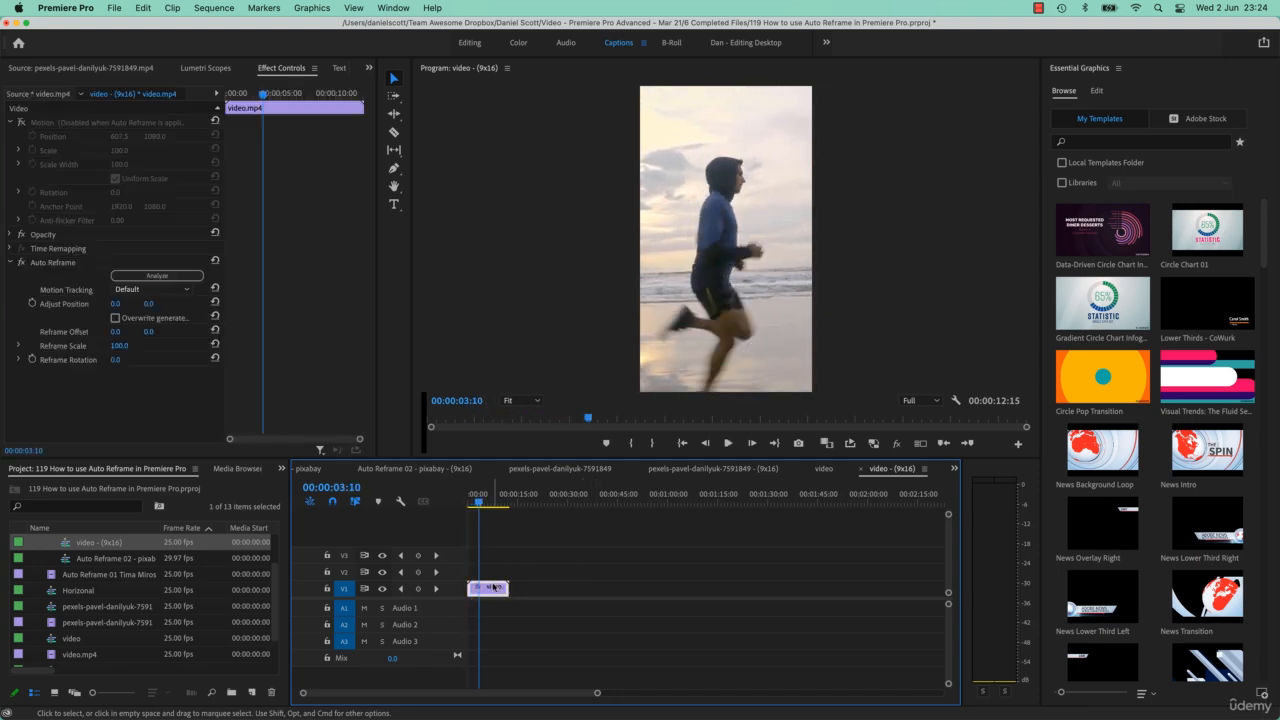
click(55, 262)
mouse_move(482, 503)
mouse_down()
mouse_move(510, 508)
mouse_move(487, 510)
mouse_up()
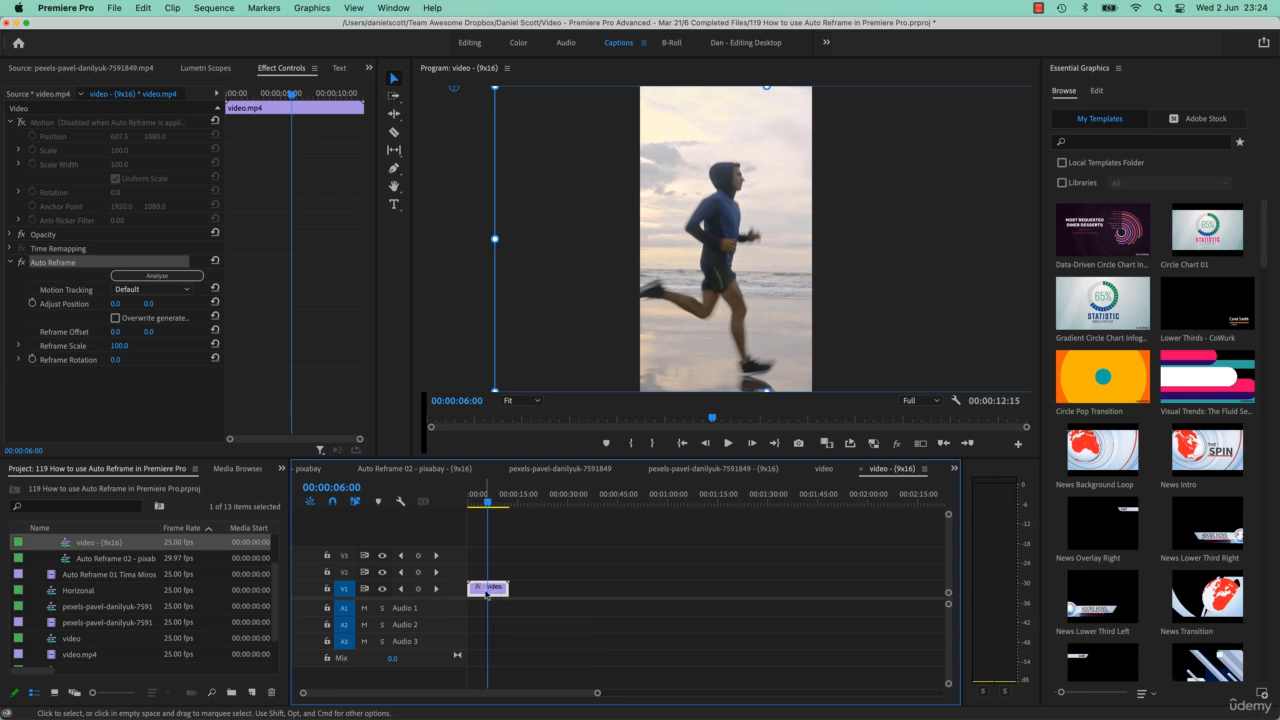
click(524, 553)
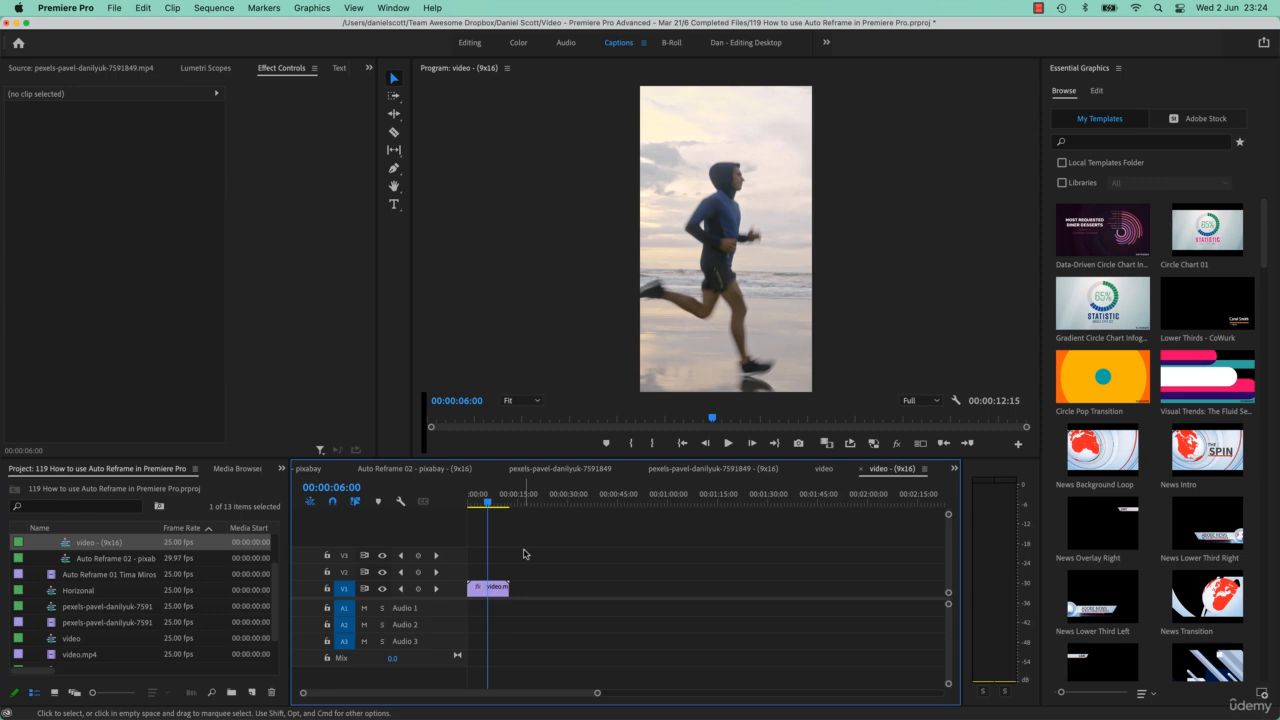